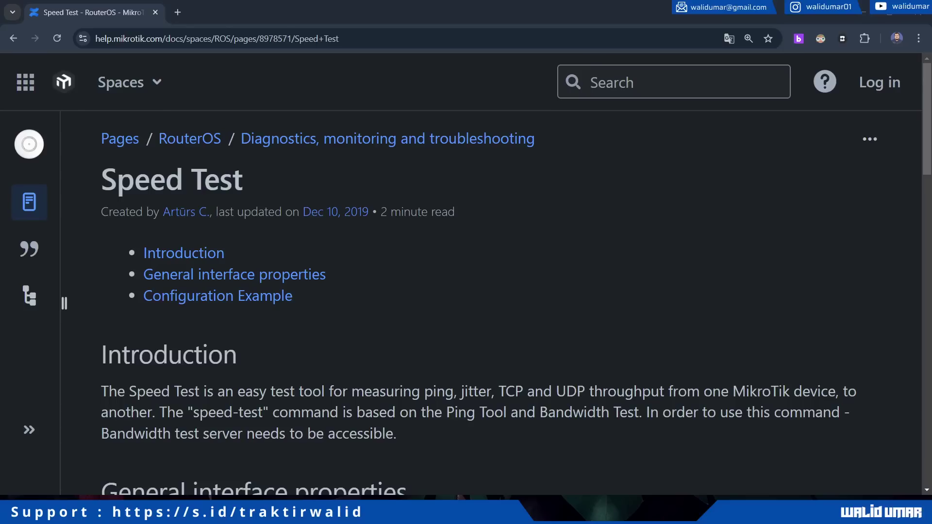
Step: Read the MikroTik Speed Test documentation, covering the introduction, the configurable properties, the configuration example and the test-duration notes
{"action": "scroll", "coordinate": [516, 284], "scroll_direction": "down", "scroll_amount": 2}
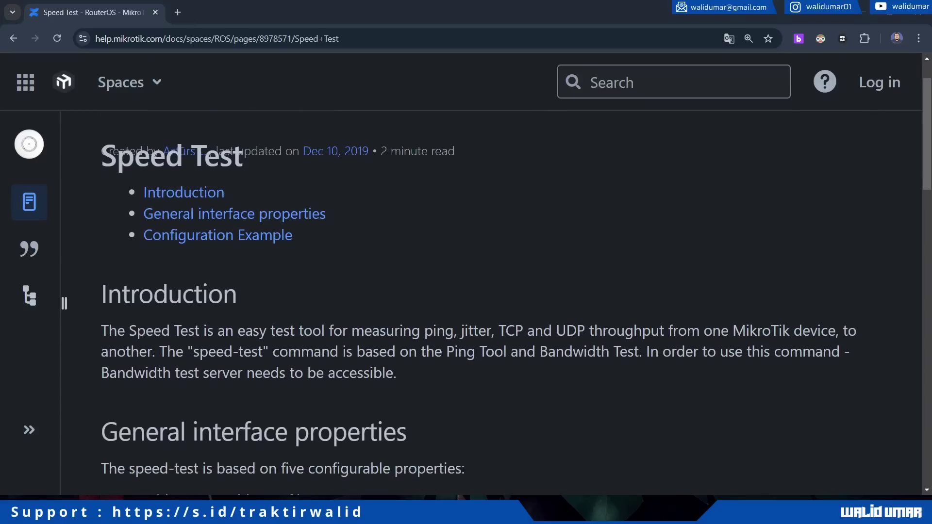
{"action": "scroll", "coordinate": [490, 301], "scroll_direction": "down", "scroll_amount": 1}
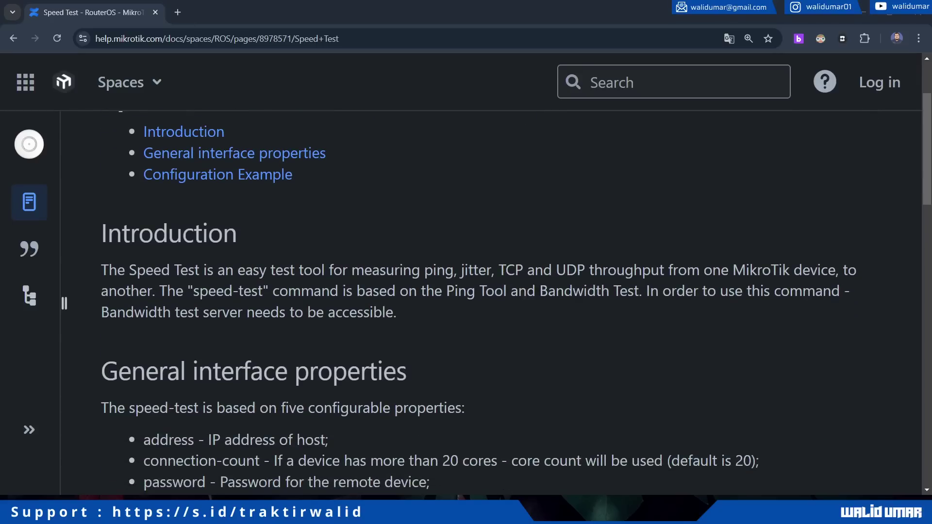
{"action": "scroll", "coordinate": [490, 262], "scroll_direction": "down", "scroll_amount": 2}
{"action": "scroll", "coordinate": [491, 262], "scroll_direction": "up", "scroll_amount": 2}
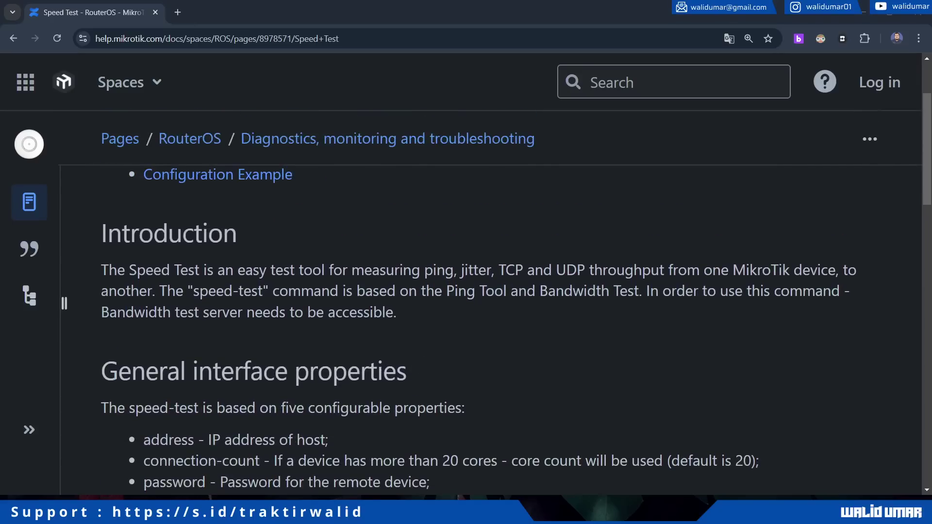
{"action": "scroll", "coordinate": [490, 263], "scroll_direction": "down", "scroll_amount": 1}
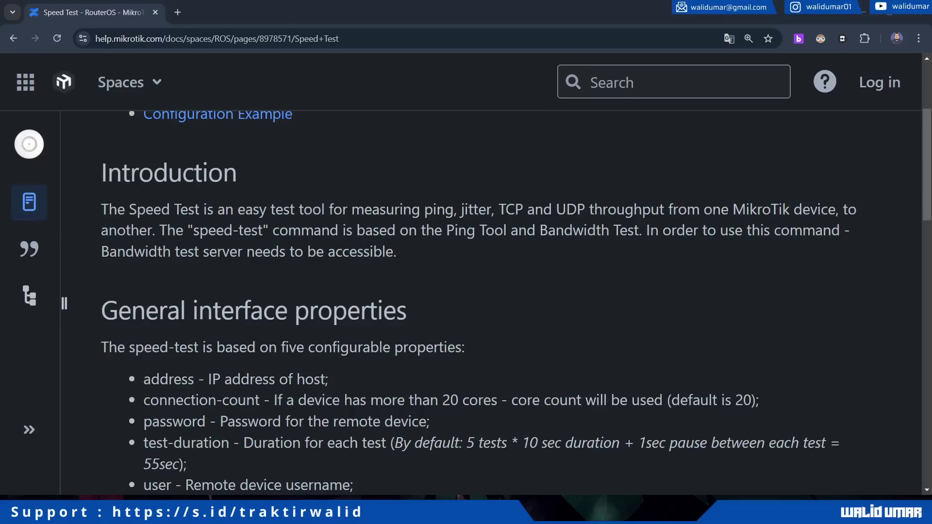
{"action": "scroll", "coordinate": [486, 301], "scroll_direction": "up", "scroll_amount": 4}
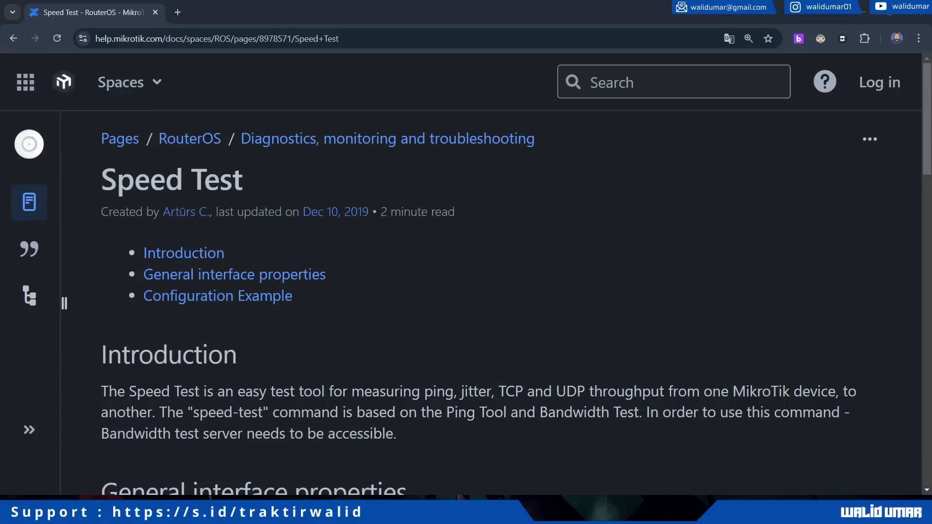
{"action": "scroll", "coordinate": [486, 301], "scroll_direction": "down", "scroll_amount": 2}
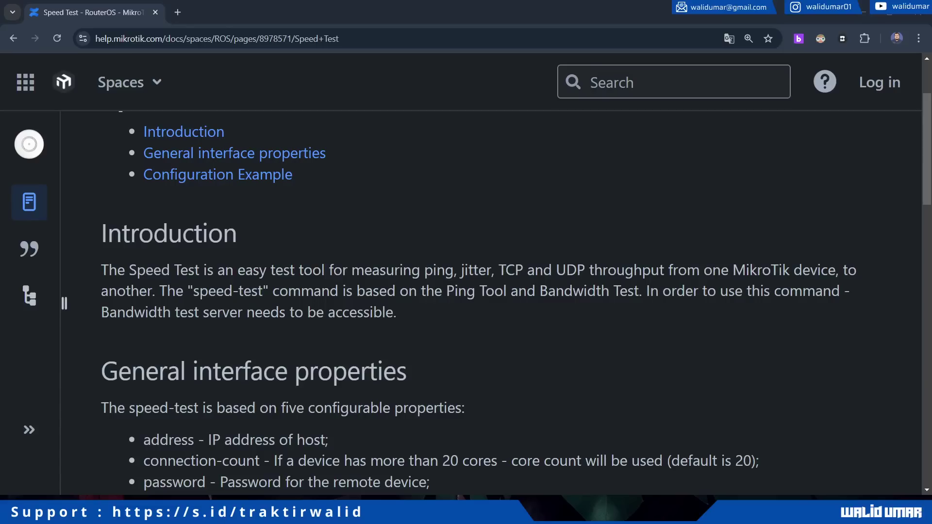
{"action": "scroll", "coordinate": [490, 301], "scroll_direction": "down", "scroll_amount": 3}
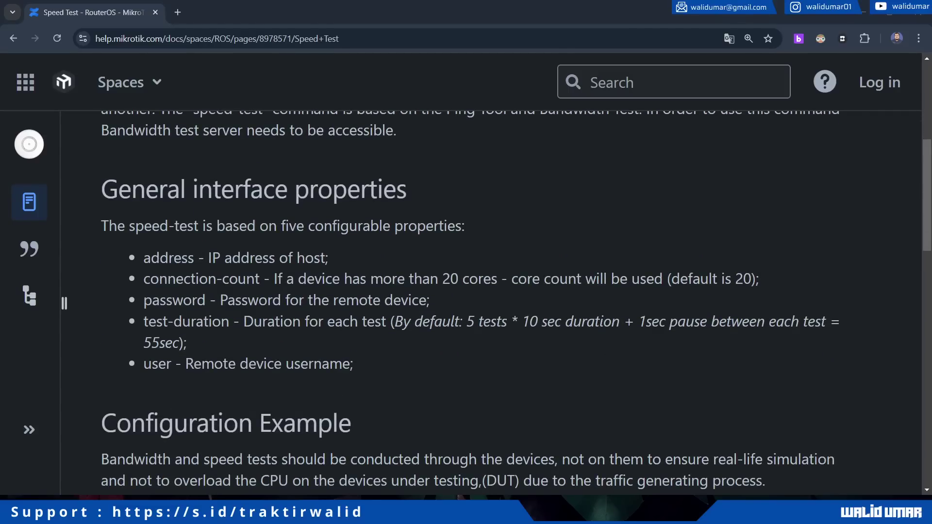
{"action": "scroll", "coordinate": [491, 301], "scroll_direction": "up", "scroll_amount": 5}
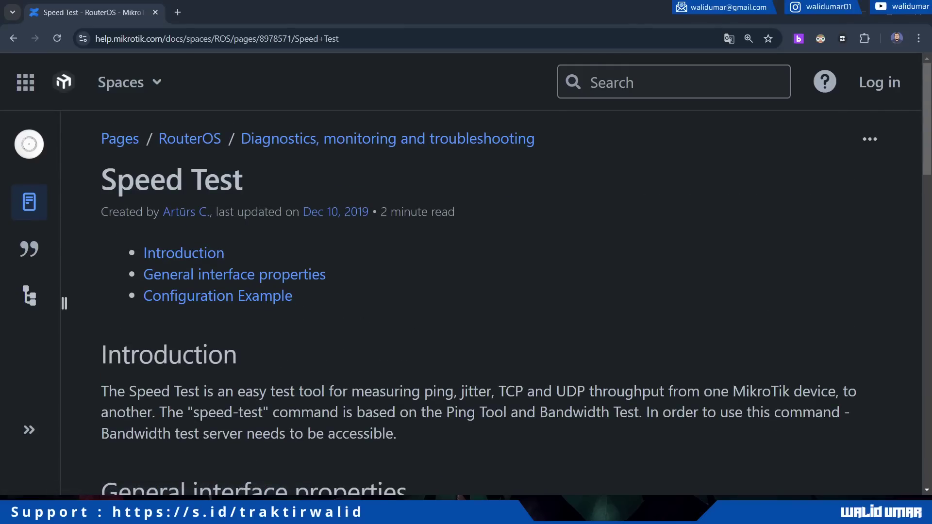
{"action": "scroll", "coordinate": [491, 301], "scroll_direction": "down", "scroll_amount": 10}
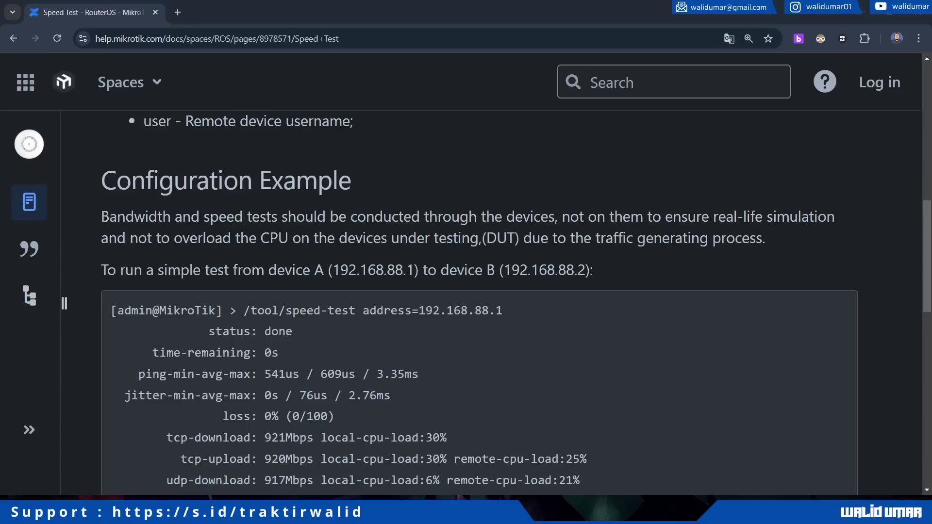
{"action": "scroll", "coordinate": [466, 340], "scroll_direction": "down", "scroll_amount": 1}
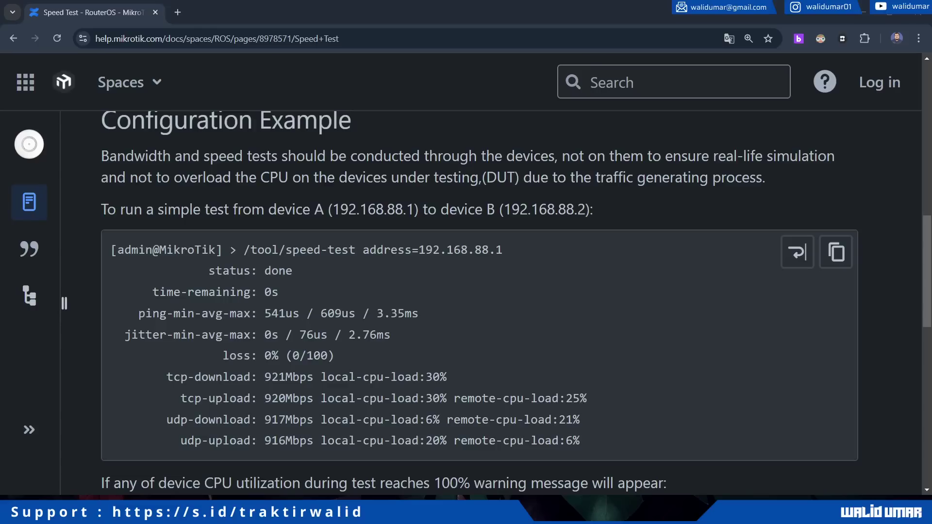
{"action": "scroll", "coordinate": [479, 301], "scroll_direction": "down", "scroll_amount": 3}
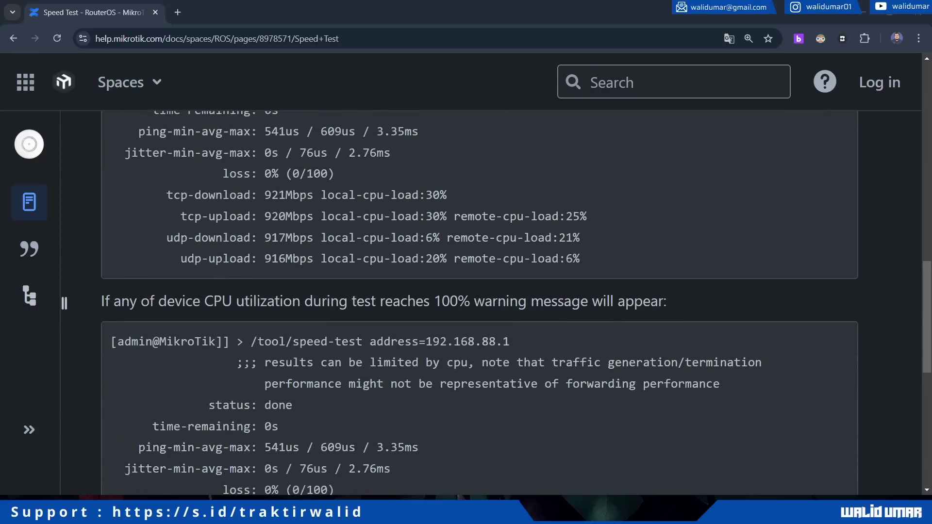
{"action": "scroll", "coordinate": [480, 301], "scroll_direction": "down", "scroll_amount": 1}
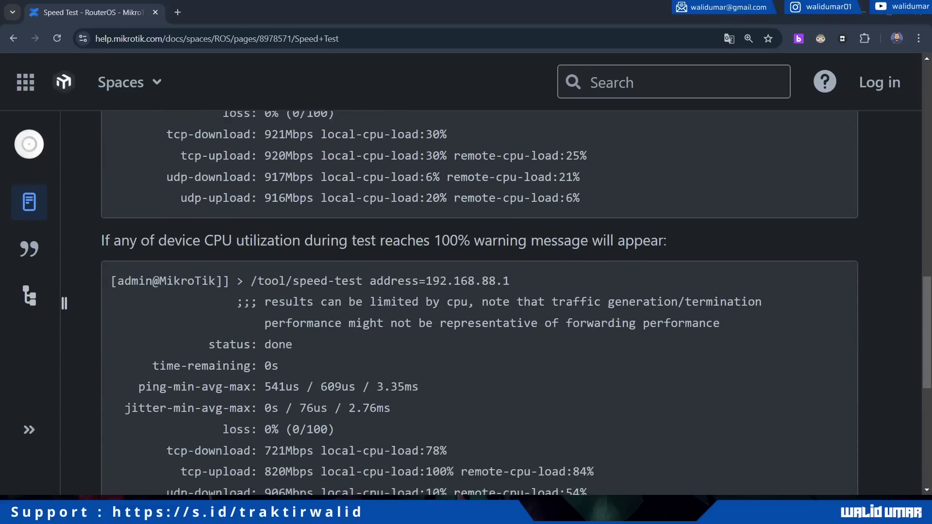
{"action": "scroll", "coordinate": [480, 302], "scroll_direction": "down", "scroll_amount": 5}
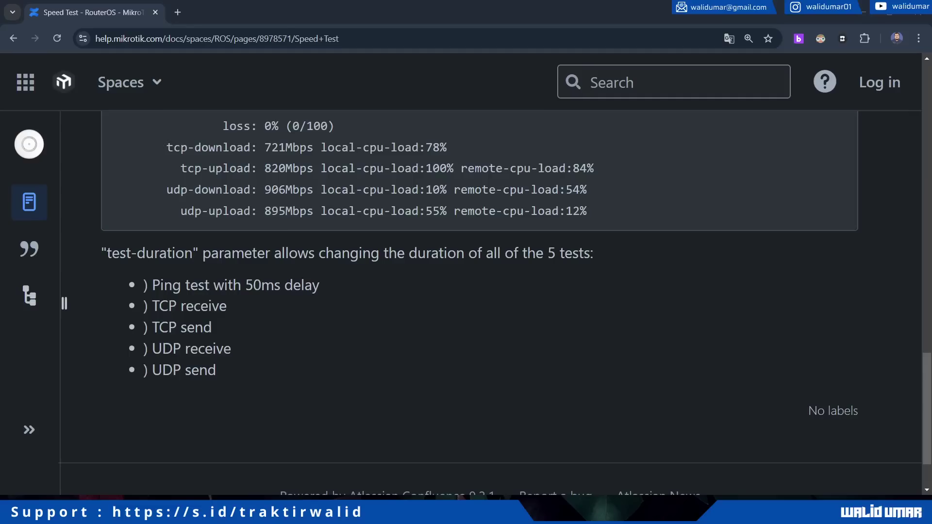
Step: Switch to the WinBox sessions of the ROUTER-CORE SMKN4 and RO-SERVER routers
{"action": "mouse_move", "coordinate": [233, 512]}
{"action": "left_click", "coordinate": [306, 452]}
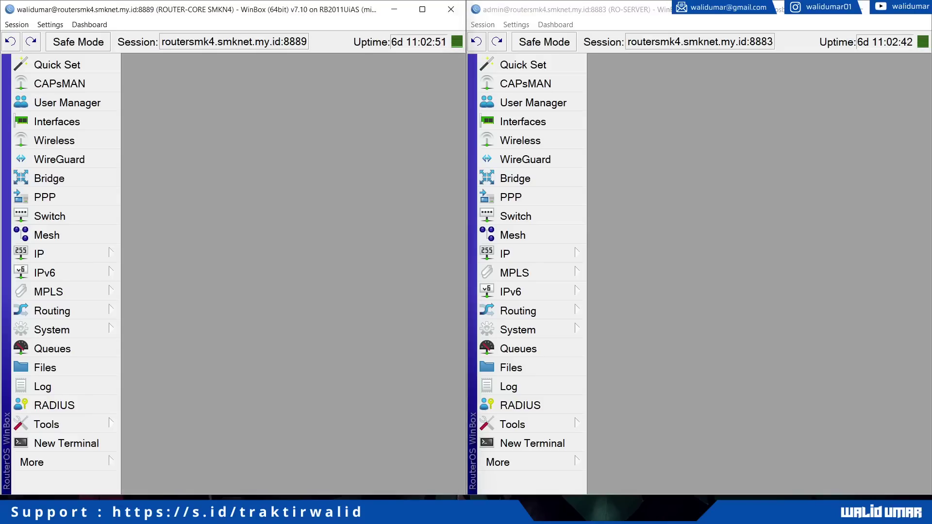
{"action": "left_click", "coordinate": [760, 274]}
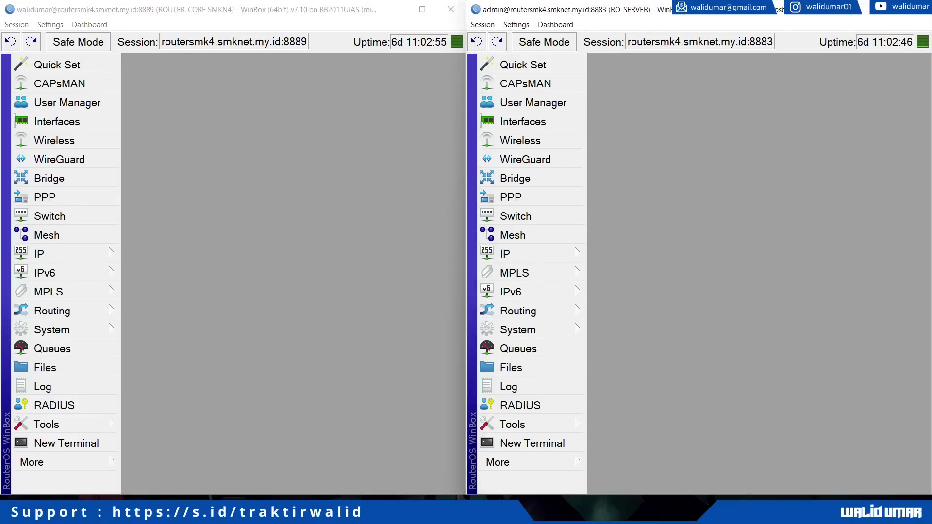
{"action": "left_click", "coordinate": [294, 274]}
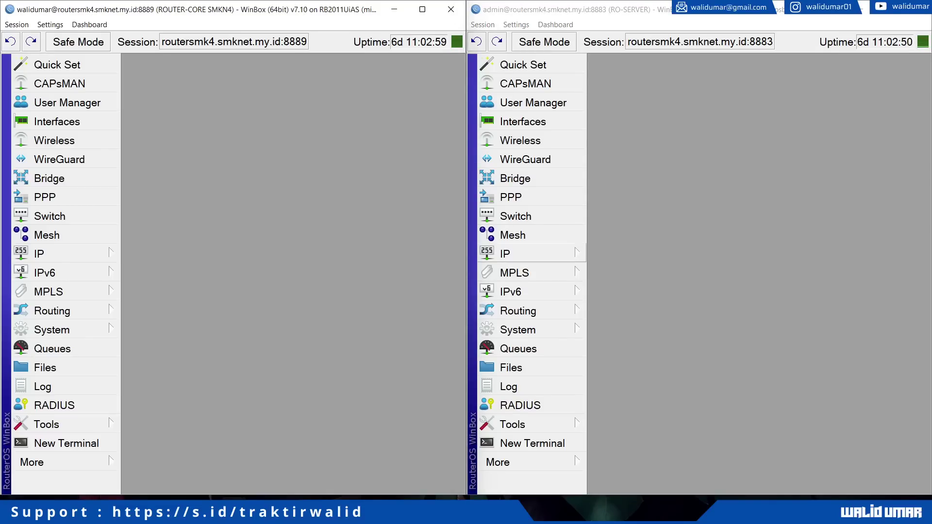
Step: Check the IP address list on RO-SERVER, select the address on the ether1 trunking interface, and close the list
{"action": "left_click", "coordinate": [505, 254]}
{"action": "left_click", "coordinate": [617, 29]}
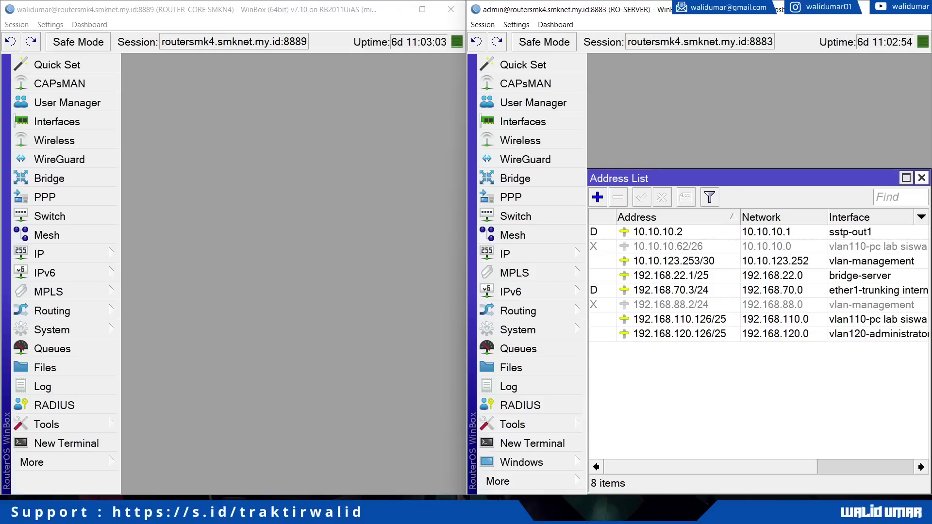
{"action": "left_click", "coordinate": [922, 177]}
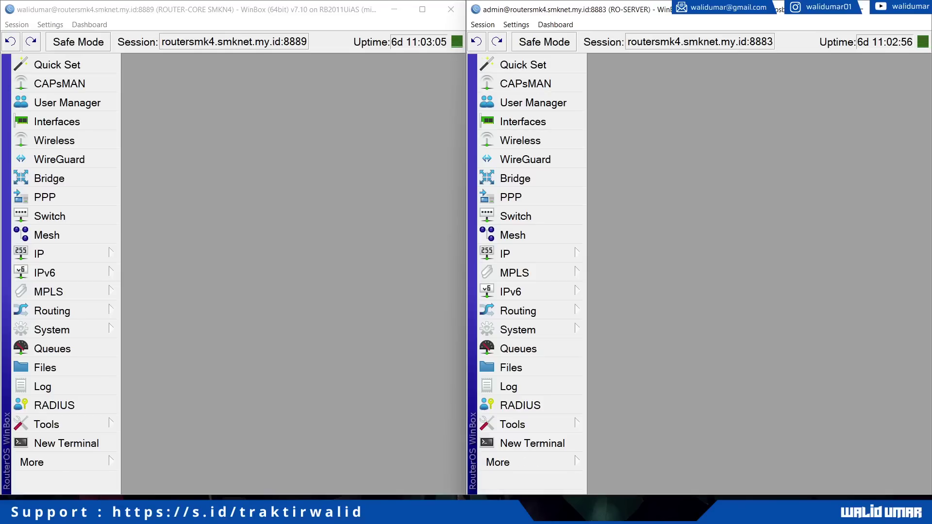
{"action": "left_click", "coordinate": [505, 253]}
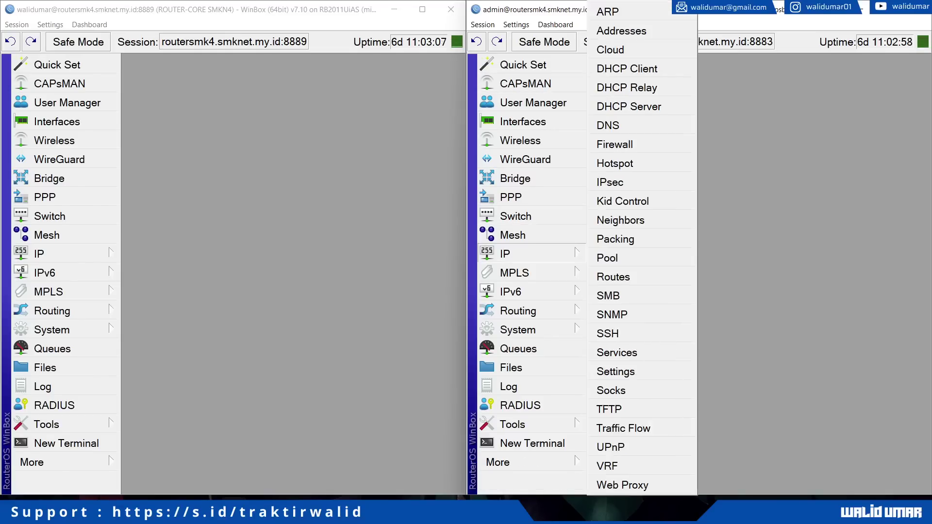
{"action": "left_click", "coordinate": [617, 30]}
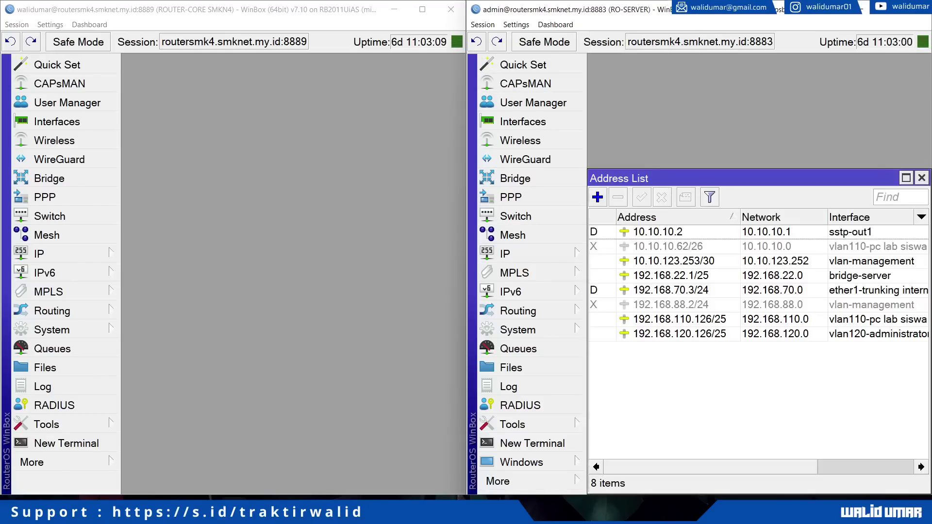
{"action": "left_click", "coordinate": [674, 262]}
{"action": "left_click", "coordinate": [674, 290]}
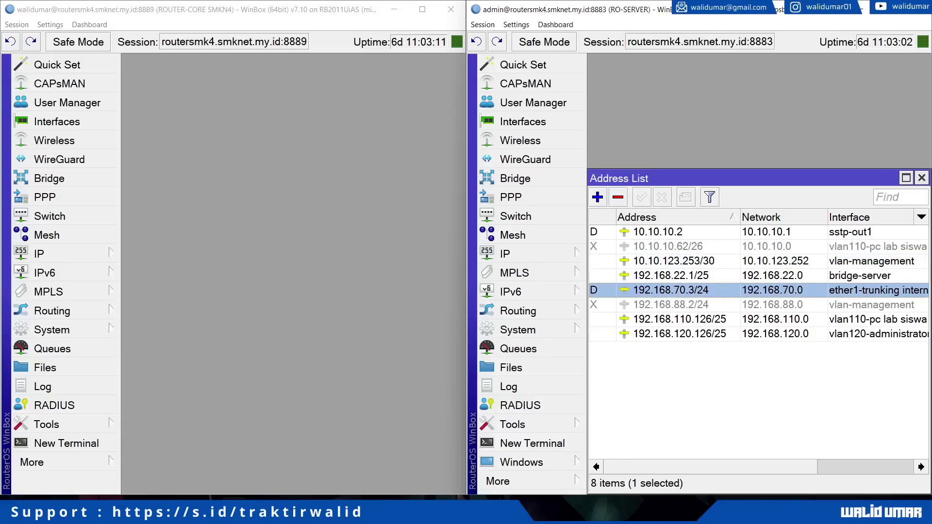
{"action": "left_click", "coordinate": [922, 177]}
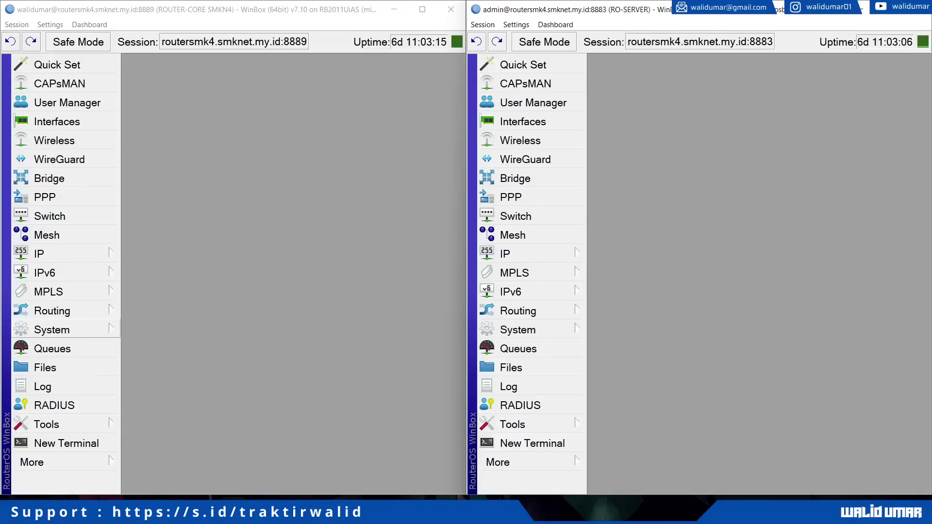
Step: Open the installed package lists on ROUTER-CORE SMKN4 and RO-SERVER to compare their RouterOS versions
{"action": "left_click", "coordinate": [52, 330]}
{"action": "left_click", "coordinate": [146, 275]}
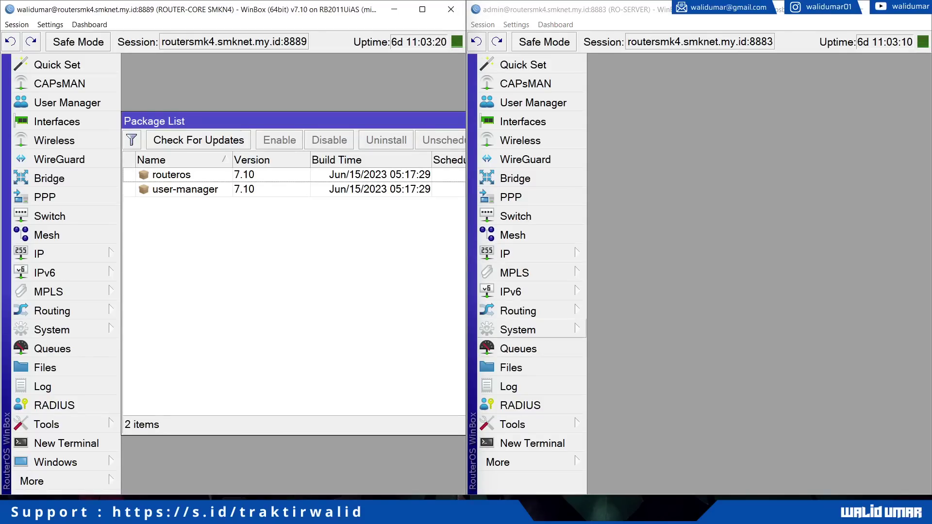
{"action": "left_click", "coordinate": [518, 330]}
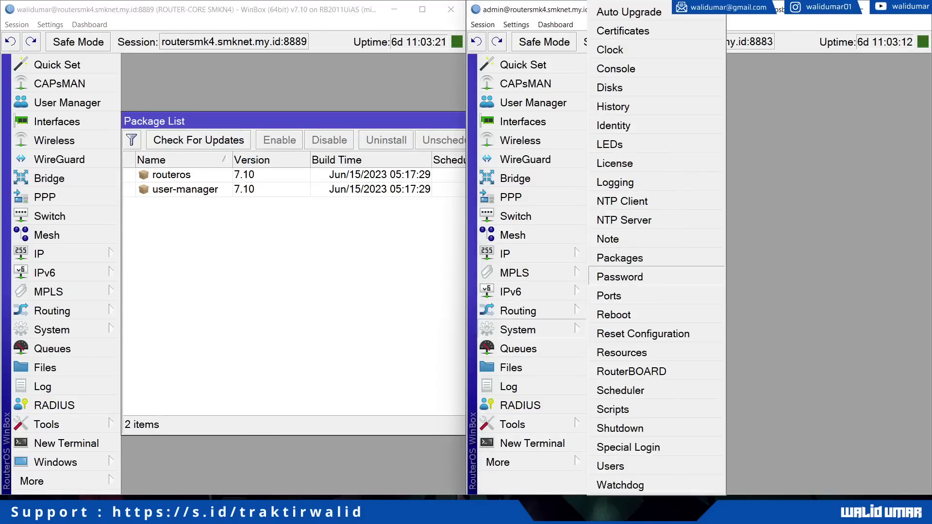
{"action": "left_click", "coordinate": [620, 258]}
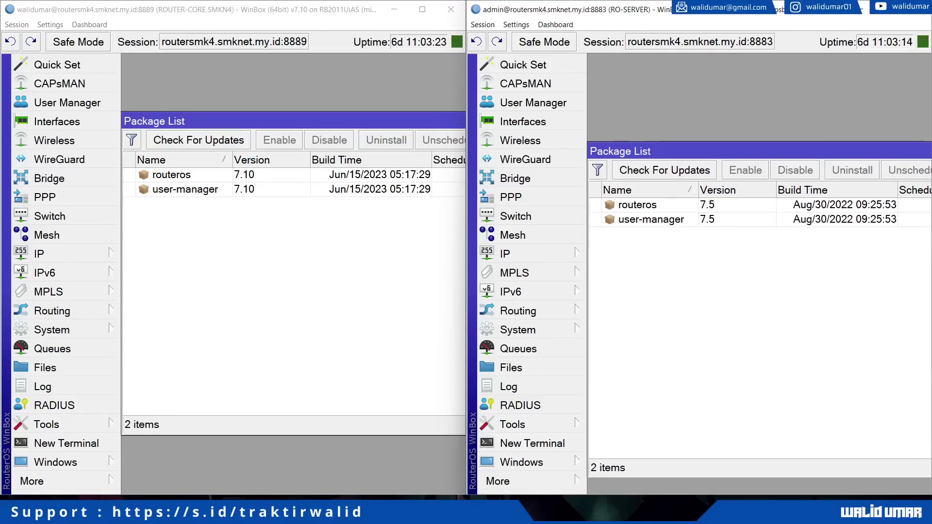
{"action": "left_click", "coordinate": [294, 272]}
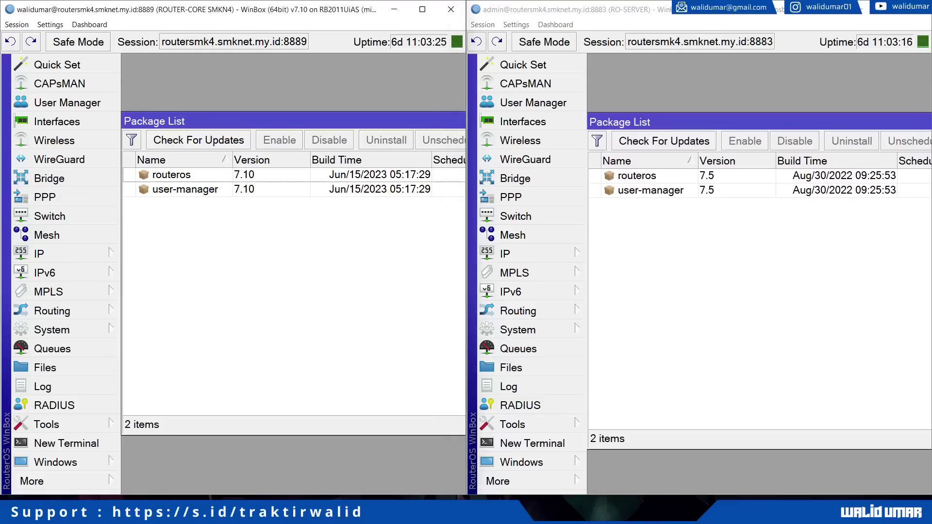
{"action": "left_click", "coordinate": [757, 273]}
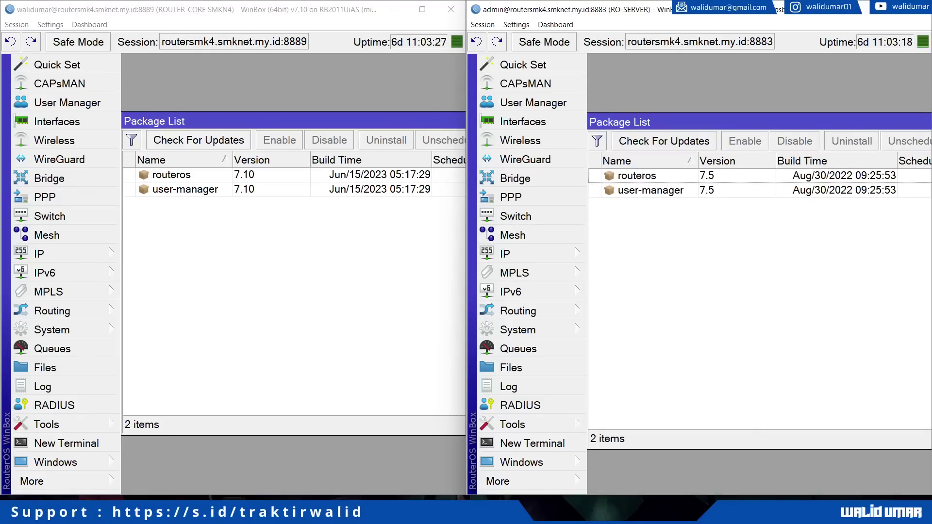
{"action": "left_click", "coordinate": [728, 176]}
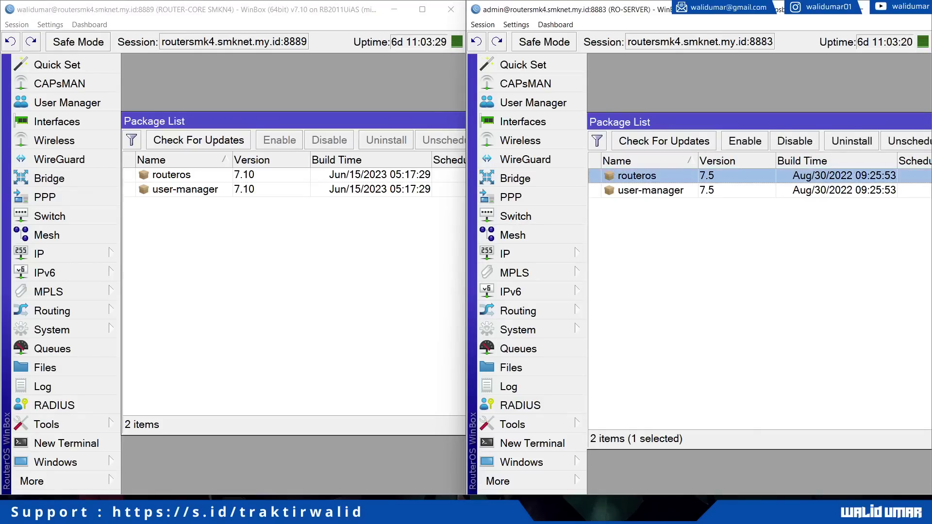
{"action": "left_click", "coordinate": [291, 272]}
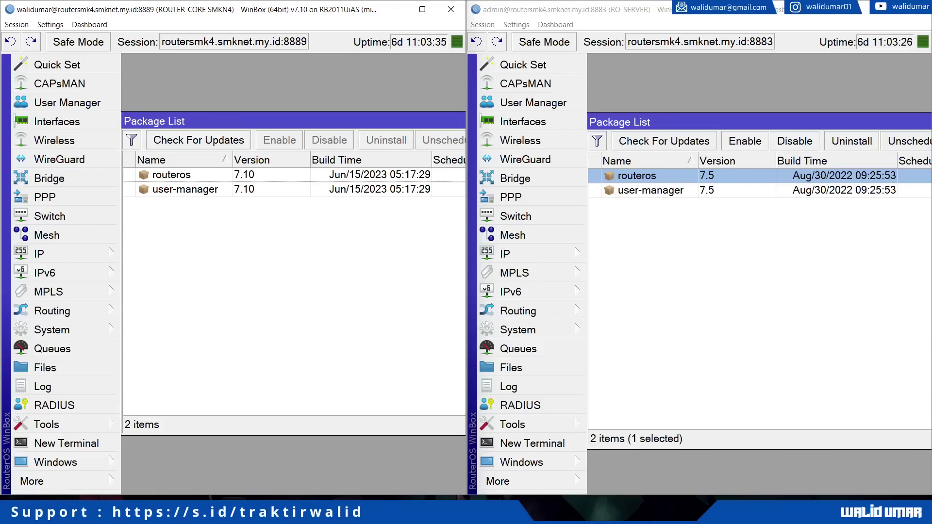
Step: Open the Speed Test tool on both ROUTER-CORE SMKN4 and RO-SERVER and check the target address in each
{"action": "left_click", "coordinate": [46, 424]}
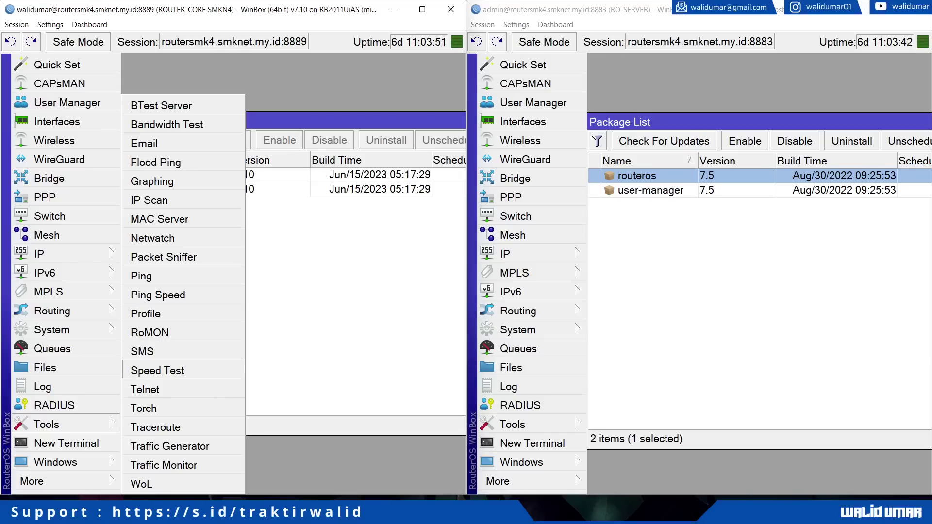
{"action": "left_click", "coordinate": [158, 370]}
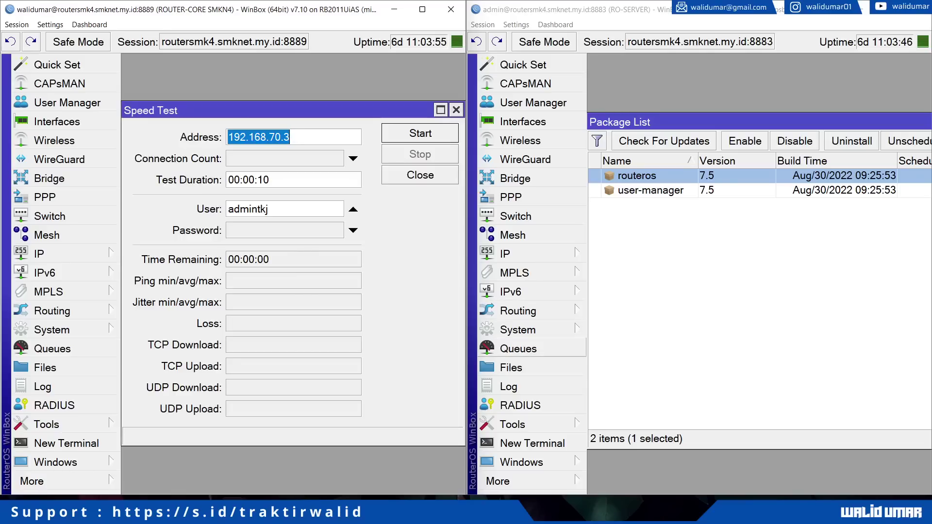
{"action": "left_click", "coordinate": [512, 425]}
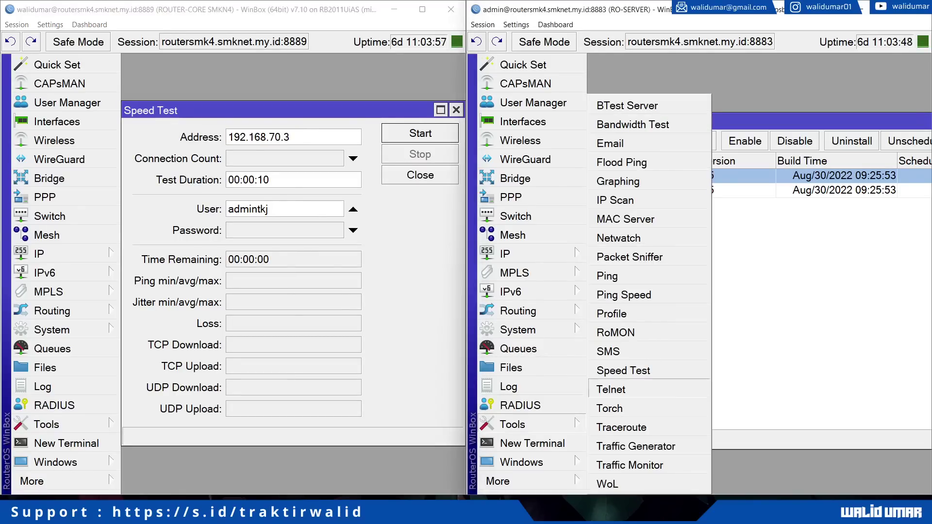
{"action": "left_click", "coordinate": [626, 369]}
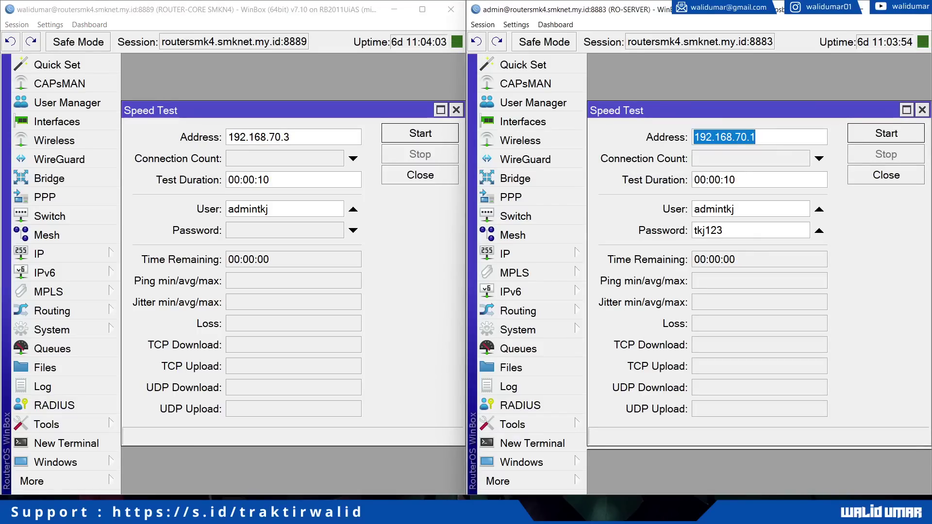
{"action": "left_click", "coordinate": [258, 137]}
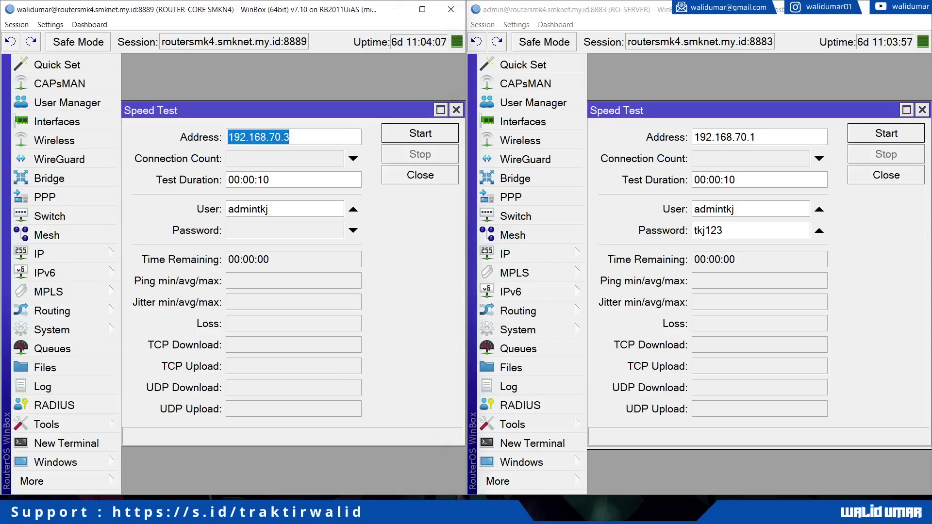
{"action": "left_click", "coordinate": [725, 137]}
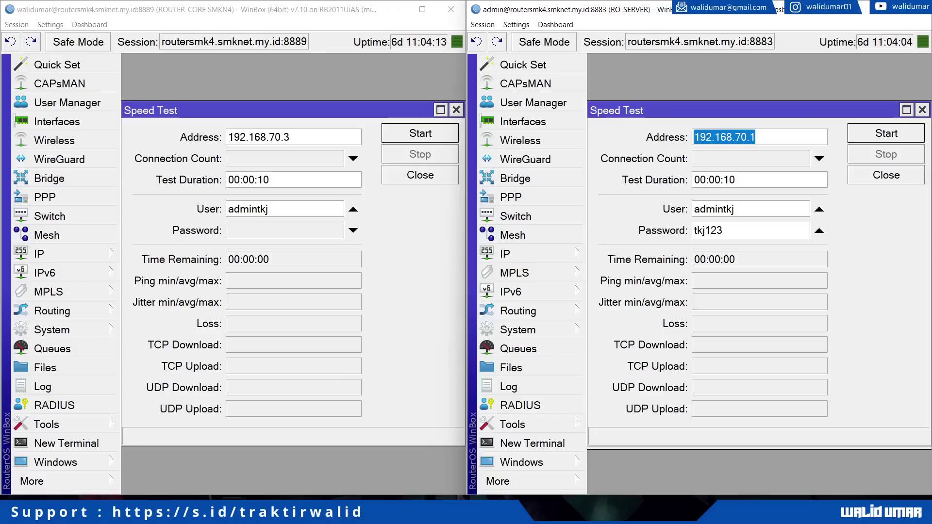
Step: Toggle the optional connection count and inspect the user field on ROUTER-CORE SMKN4, and unset the speed test password on RO-SERVER
{"action": "left_click", "coordinate": [353, 159]}
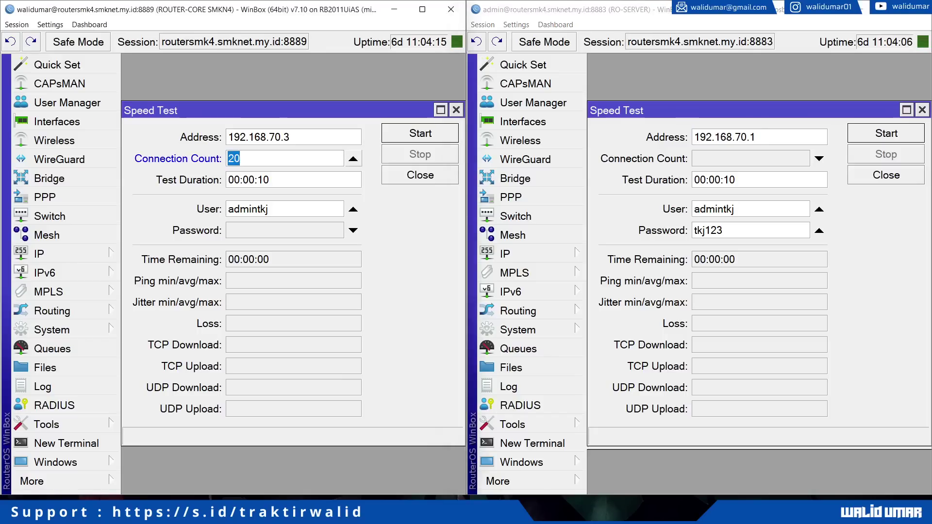
{"action": "left_click", "coordinate": [353, 158]}
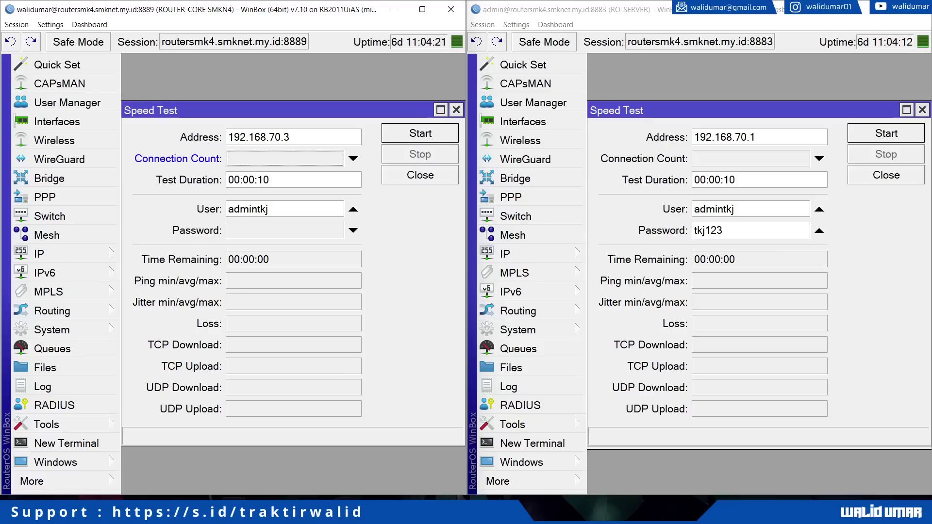
{"action": "left_click", "coordinate": [247, 209]}
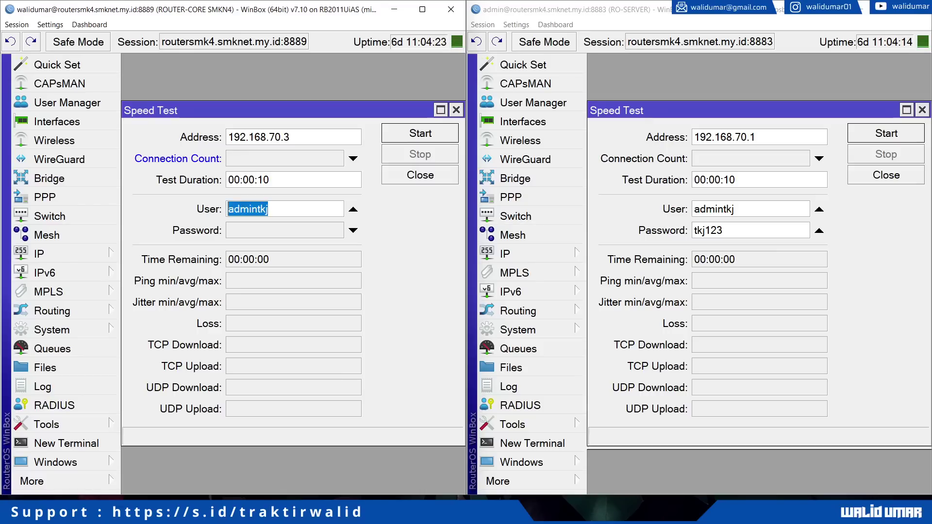
{"action": "left_click", "coordinate": [819, 231]}
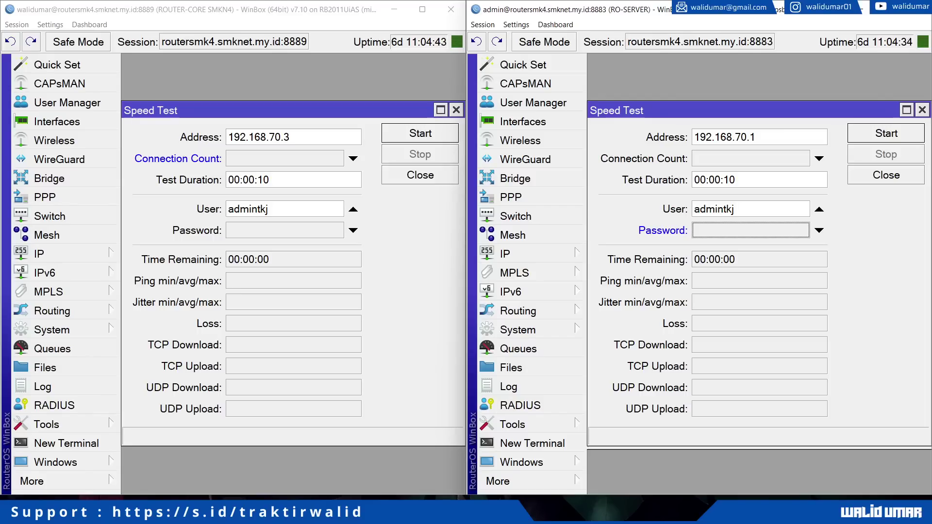
Step: Check the ROUTER-CORE SMKN4 speed test's target address against the IP address list on RO-SERVER, and close the list
{"action": "left_click", "coordinate": [258, 138]}
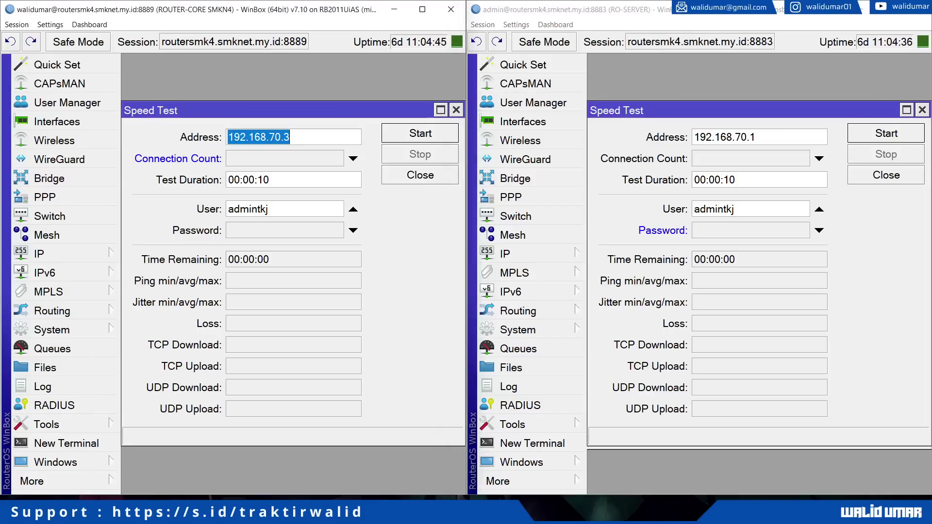
{"action": "left_click", "coordinate": [505, 253]}
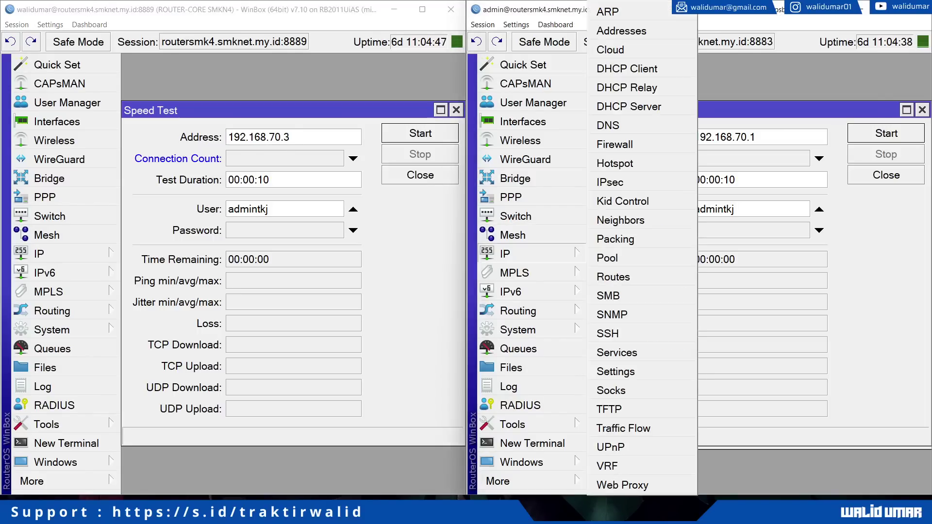
{"action": "left_click", "coordinate": [621, 31]}
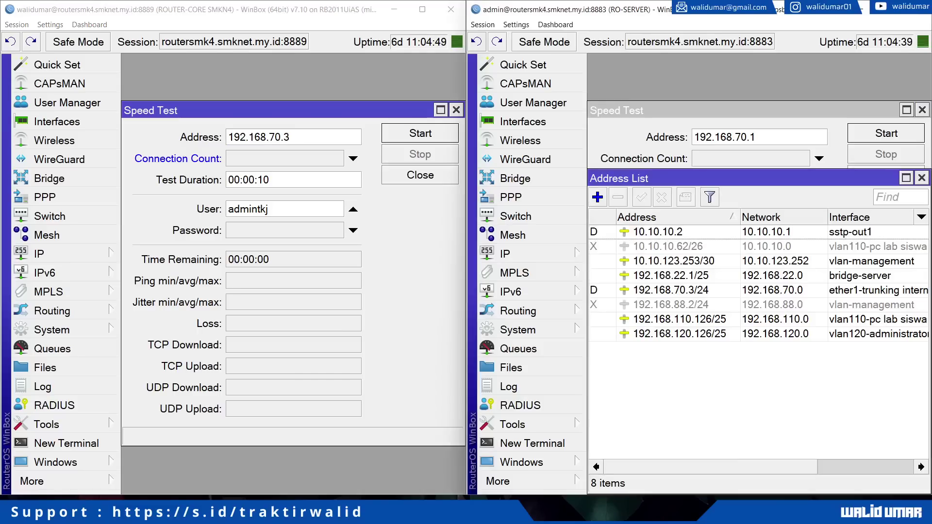
{"action": "left_click", "coordinate": [923, 178]}
Step: Enter the account password with its characters hidden in the ROUTER-CORE SMKN4 speed test and start the test to 192.168.70.3
{"action": "left_click", "coordinate": [353, 230]}
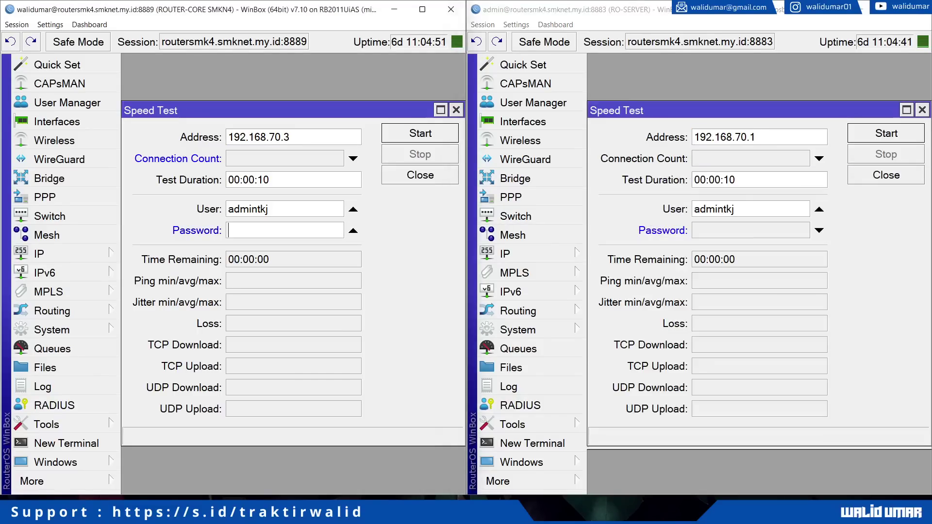
{"action": "left_click", "coordinate": [50, 25]}
{"action": "key", "text": "Escape"}
{"action": "type", "text": "******"}
{"action": "key", "text": "Return"}
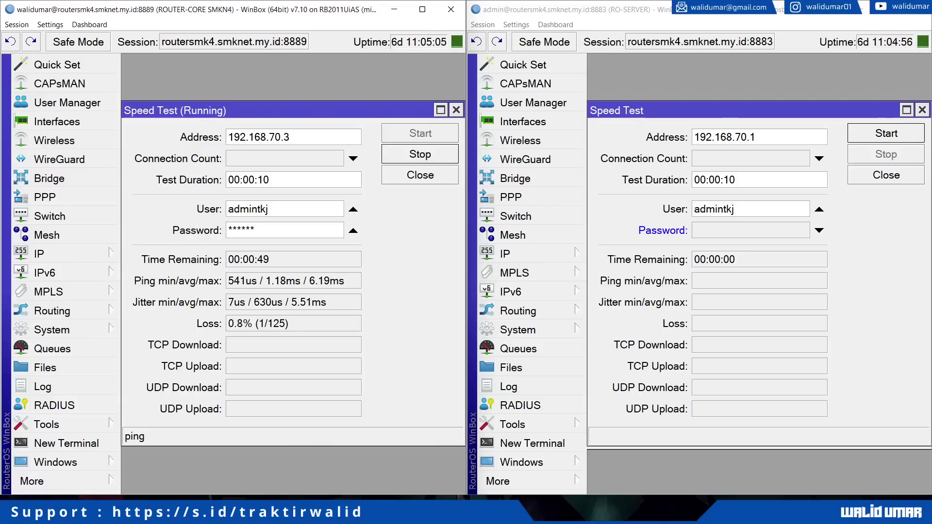
Step: Examine the time remaining, ping, jitter and loss readings of the running ROUTER-CORE SMKN4 speed test
{"action": "double_click", "coordinate": [262, 259]}
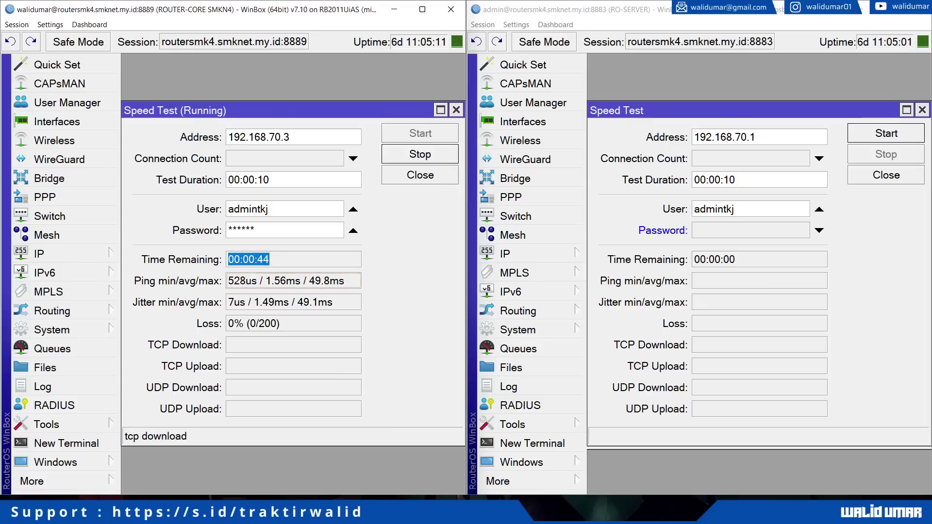
{"action": "left_click_drag", "start_coordinate": [265, 281], "coordinate": [309, 281]}
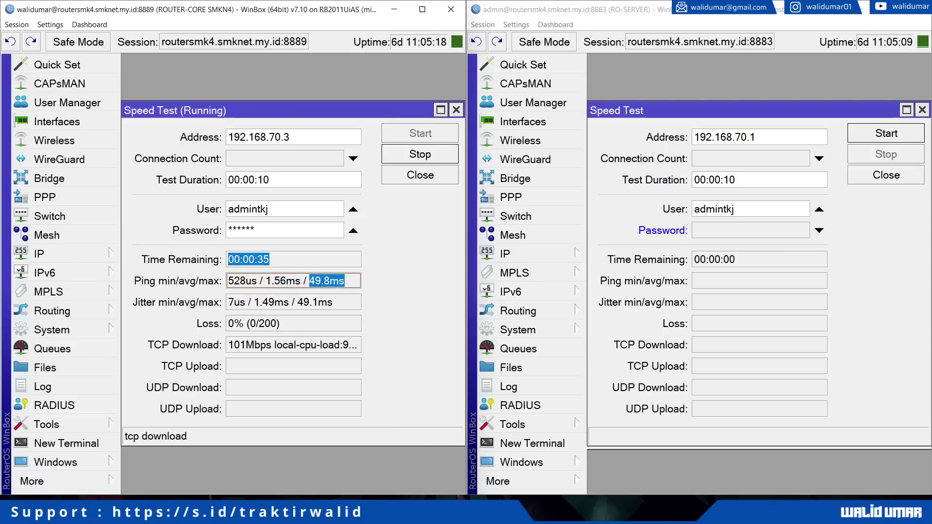
{"action": "key", "text": "Tab"}
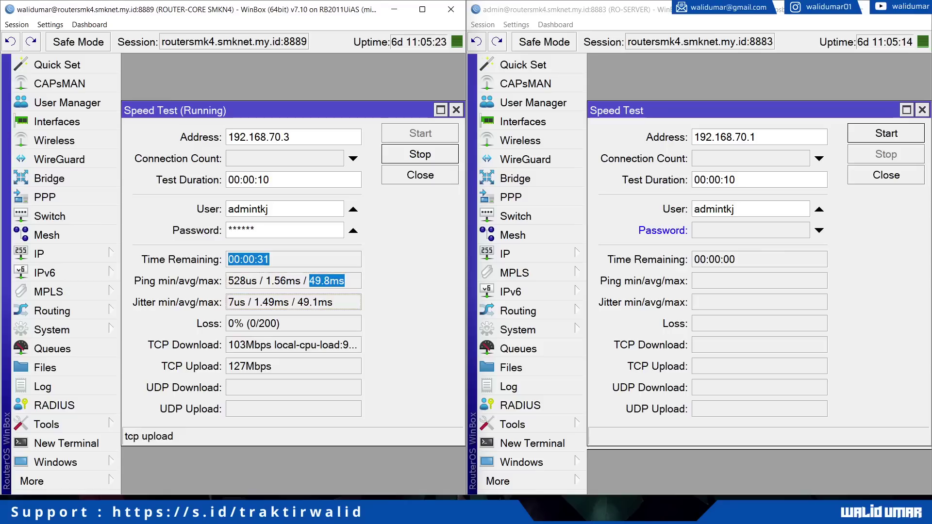
{"action": "left_click_drag", "start_coordinate": [255, 302], "coordinate": [290, 303]}
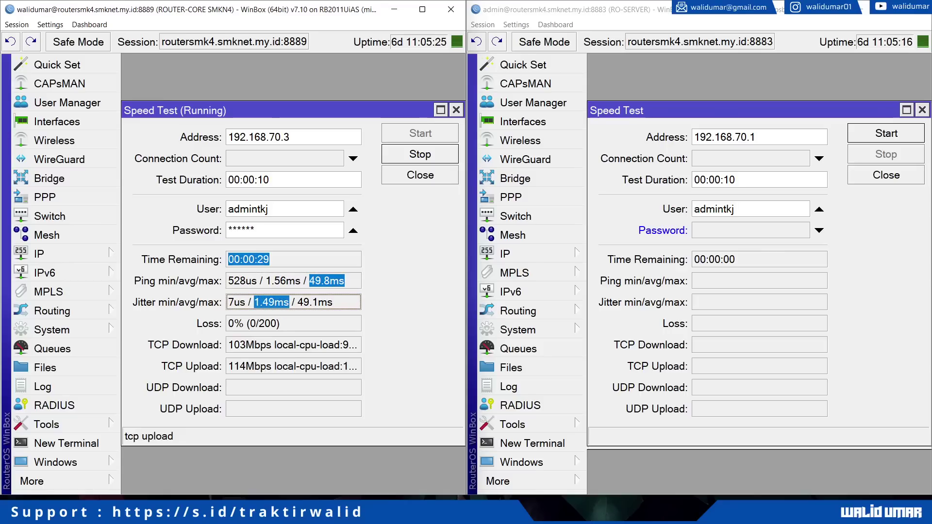
{"action": "key", "text": "Tab"}
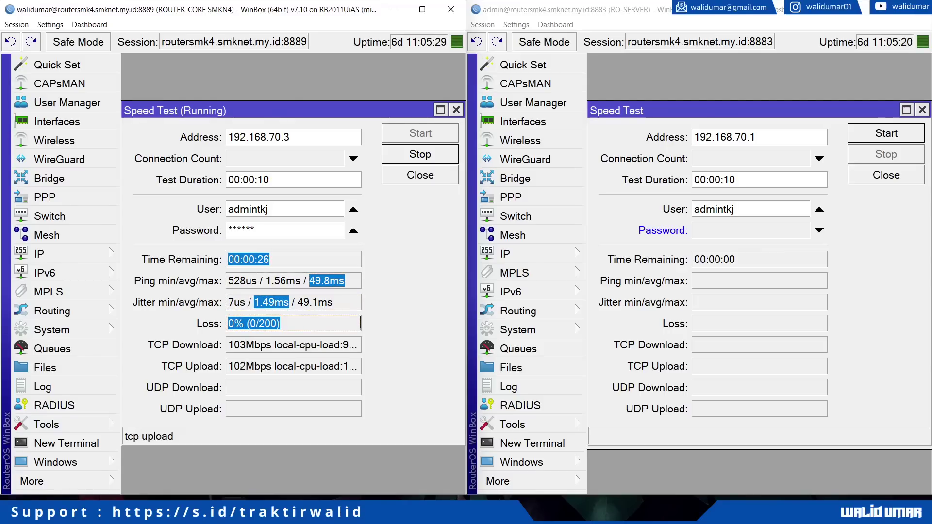
{"action": "left_click", "coordinate": [291, 324]}
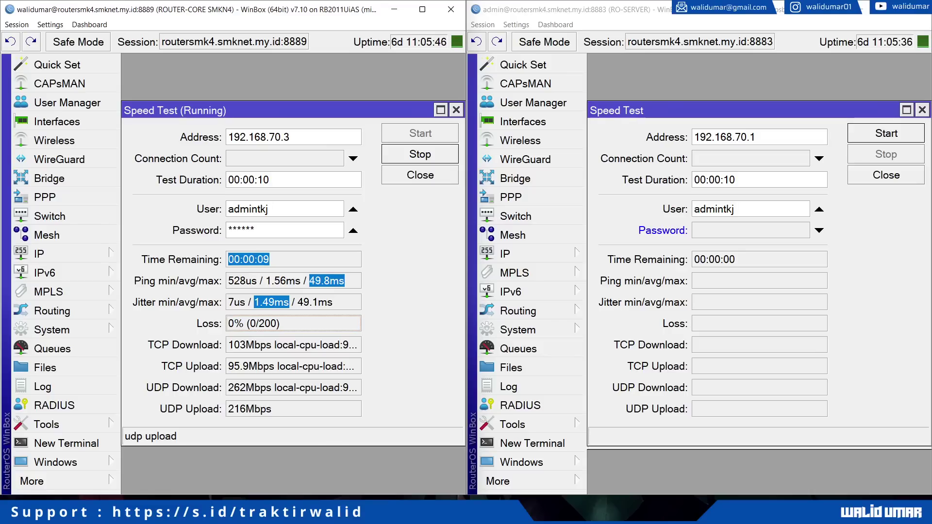
Step: Examine the TCP and UDP download and upload results on ROUTER-CORE SMKN4, and clear the highlighting from its result fields
{"action": "key", "text": "Tab"}
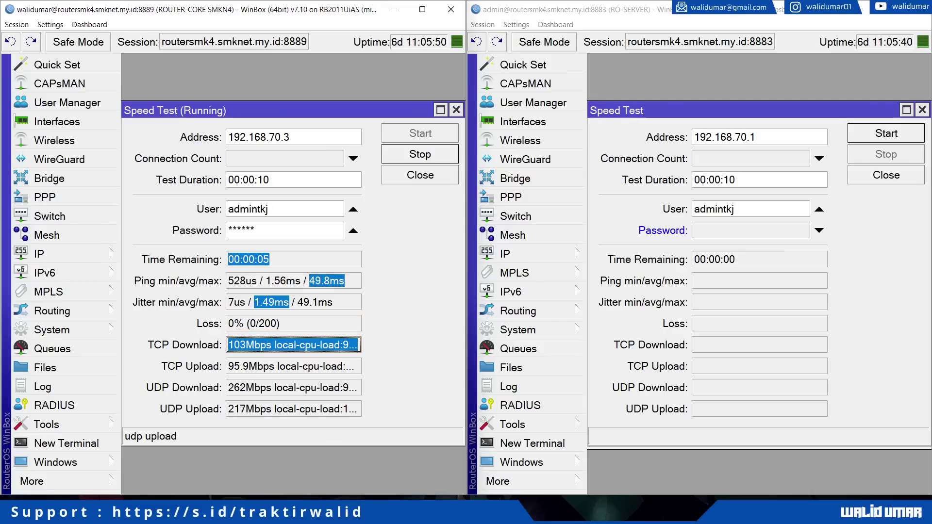
{"action": "key", "text": "Tab"}
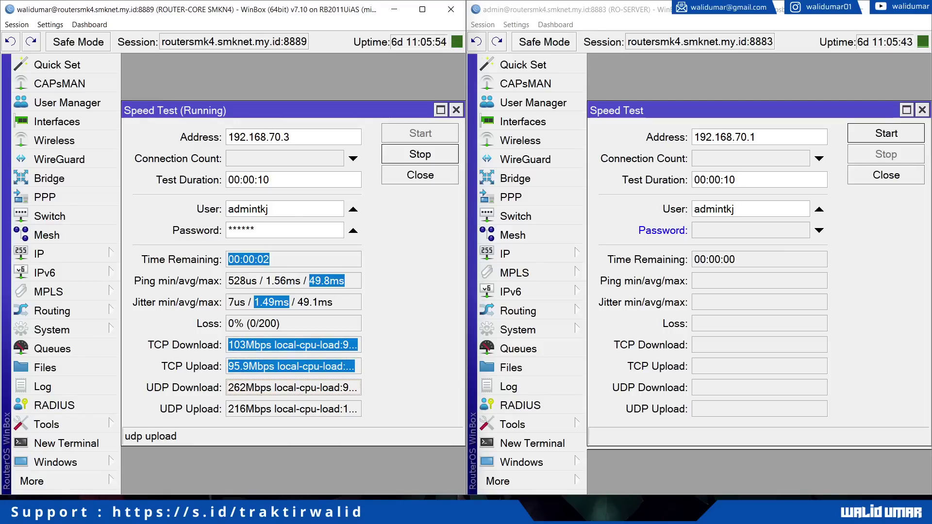
{"action": "key", "text": "Tab"}
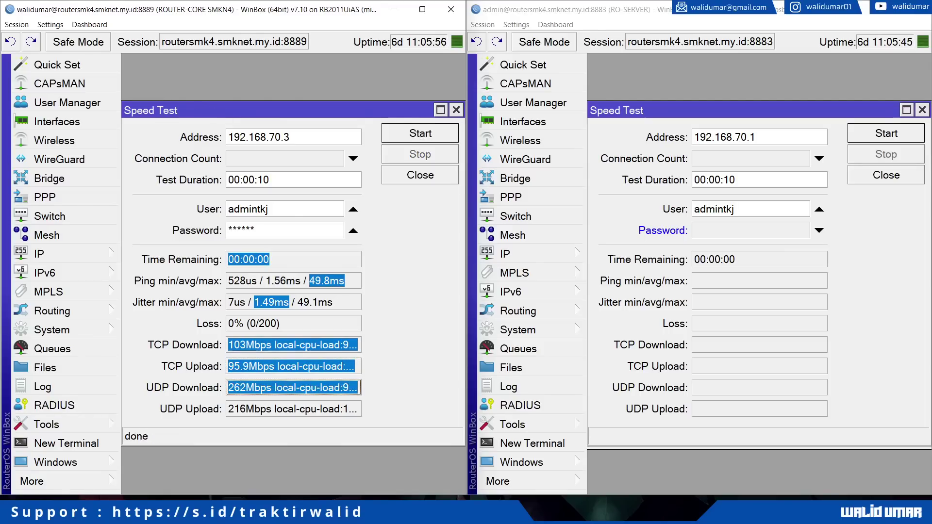
{"action": "key", "text": "Tab"}
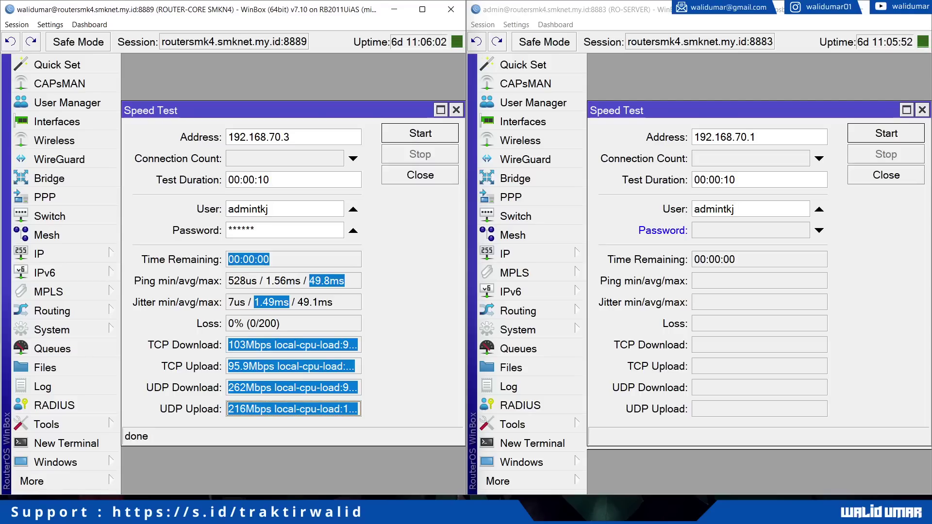
{"action": "left_click", "coordinate": [293, 345]}
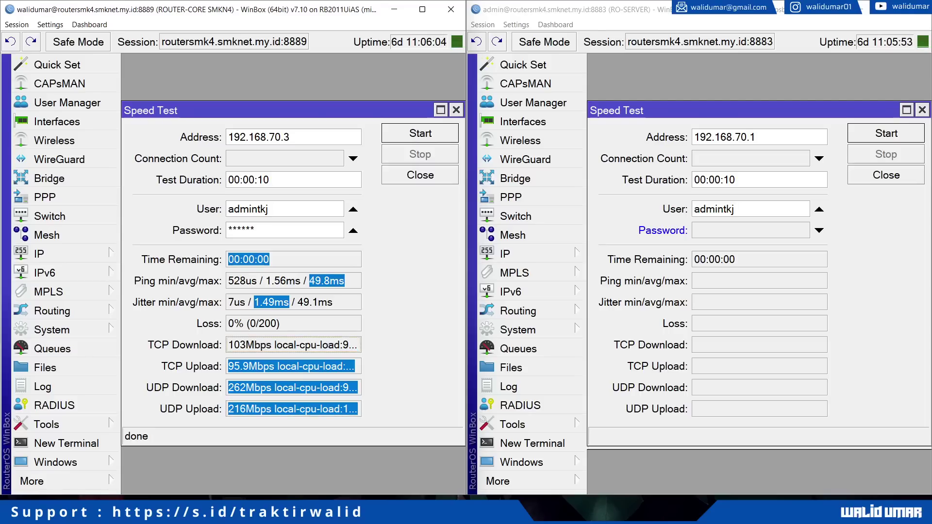
{"action": "left_click", "coordinate": [293, 260]}
{"action": "left_click", "coordinate": [293, 302]}
{"action": "left_click", "coordinate": [293, 281]}
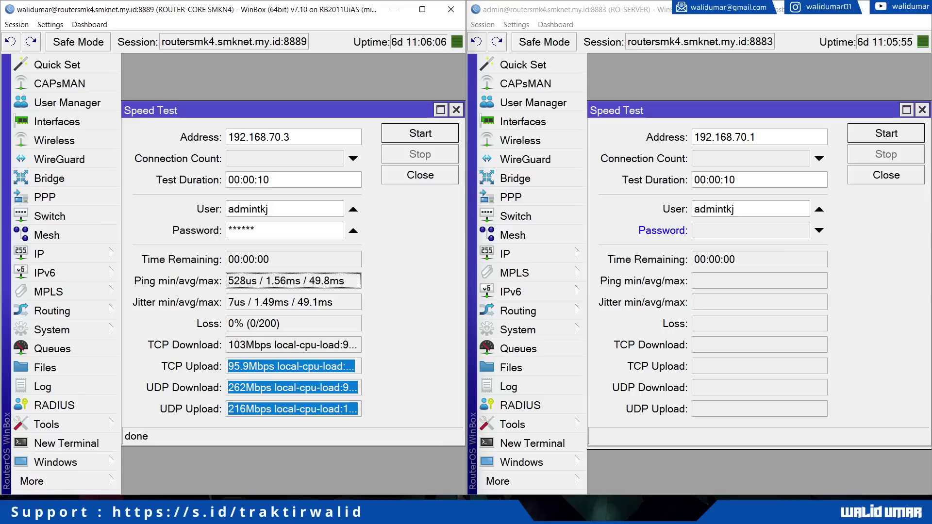
{"action": "left_click", "coordinate": [293, 366]}
{"action": "left_click", "coordinate": [294, 388]}
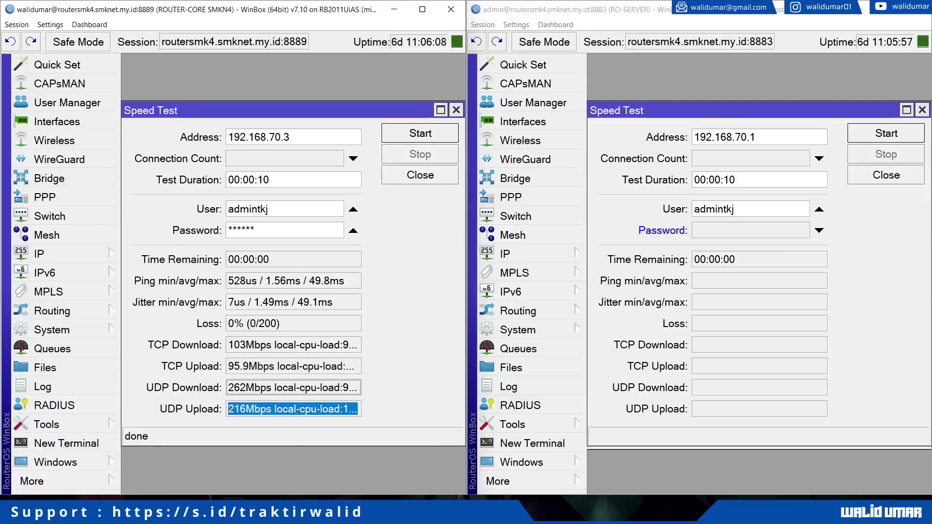
{"action": "left_click", "coordinate": [293, 409]}
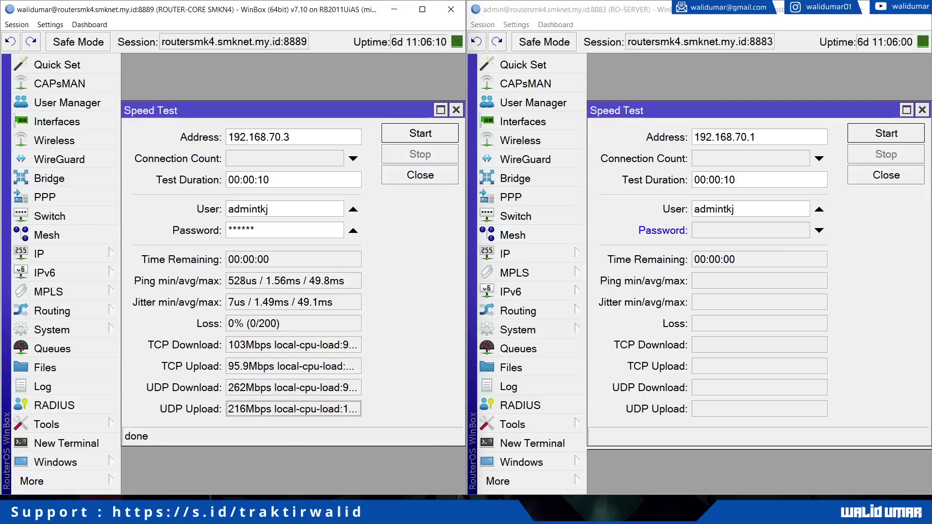
Step: Enable Hide Passwords on RO-SERVER and start its speed test to 192.168.70.1 using the account password
{"action": "left_click", "coordinate": [516, 24]}
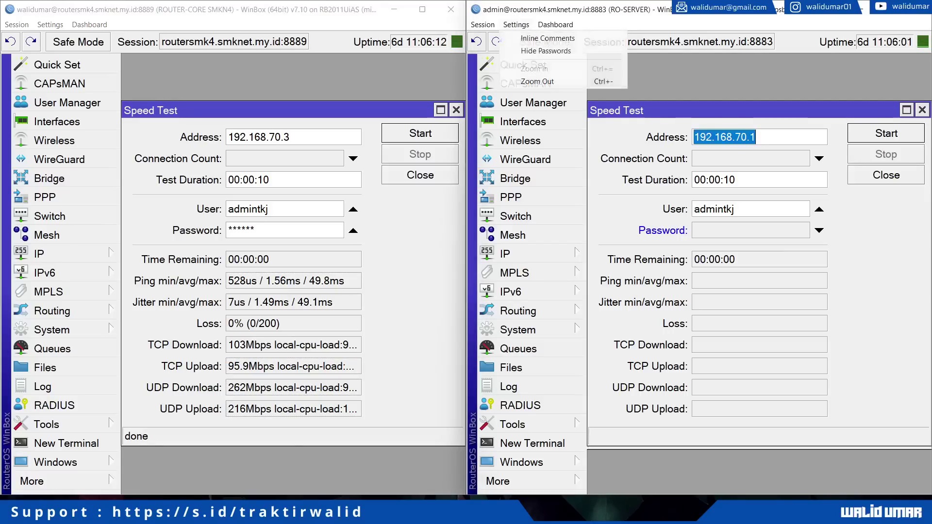
{"action": "left_click", "coordinate": [546, 51]}
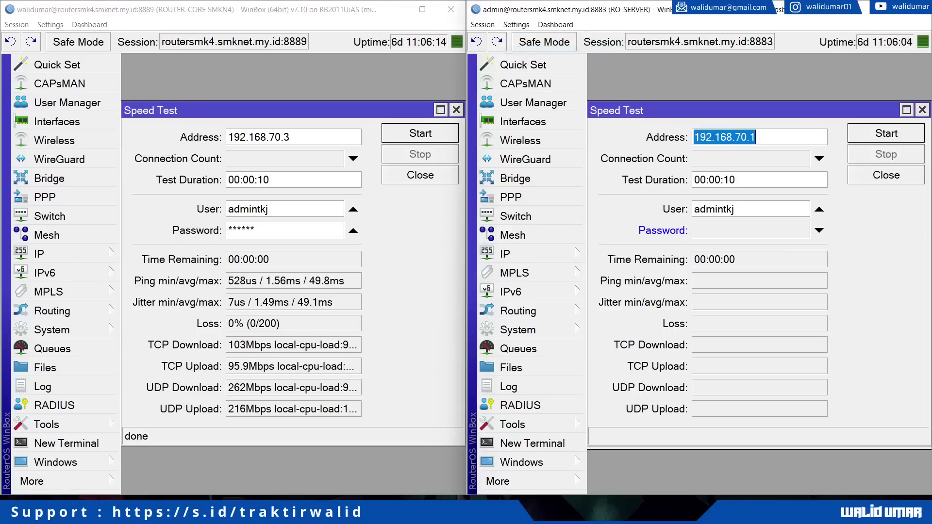
{"action": "left_click", "coordinate": [820, 231]}
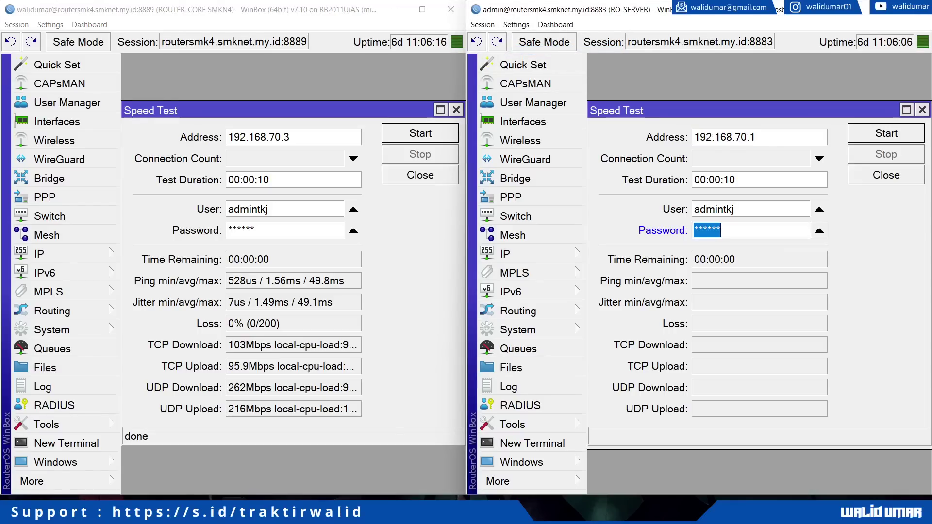
{"action": "type", "text": "******"}
{"action": "key", "text": "Return"}
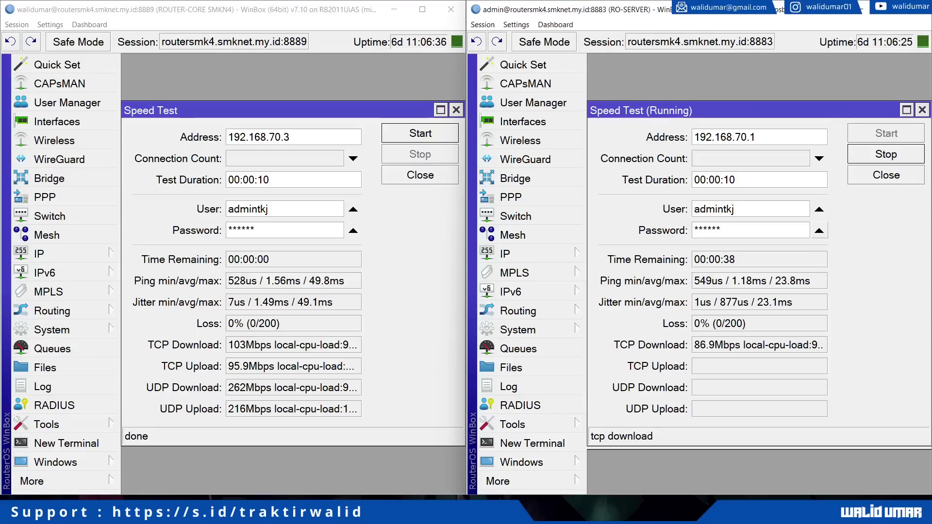
Step: Check the target address of the RO-SERVER test and review the TCP and UDP throughput results on ROUTER-CORE SMKN4
{"action": "left_click_drag", "start_coordinate": [757, 137], "coordinate": [694, 137]}
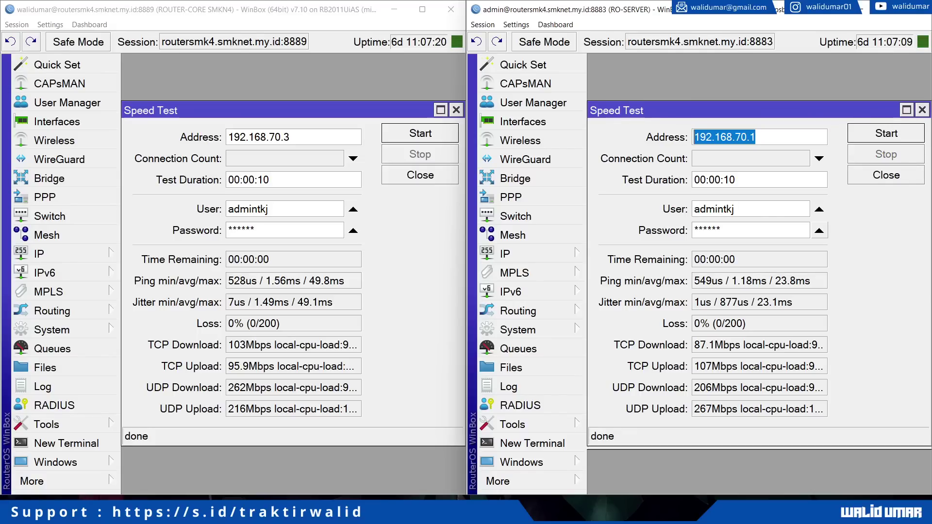
{"action": "left_click_drag", "start_coordinate": [344, 345], "coordinate": [227, 345]}
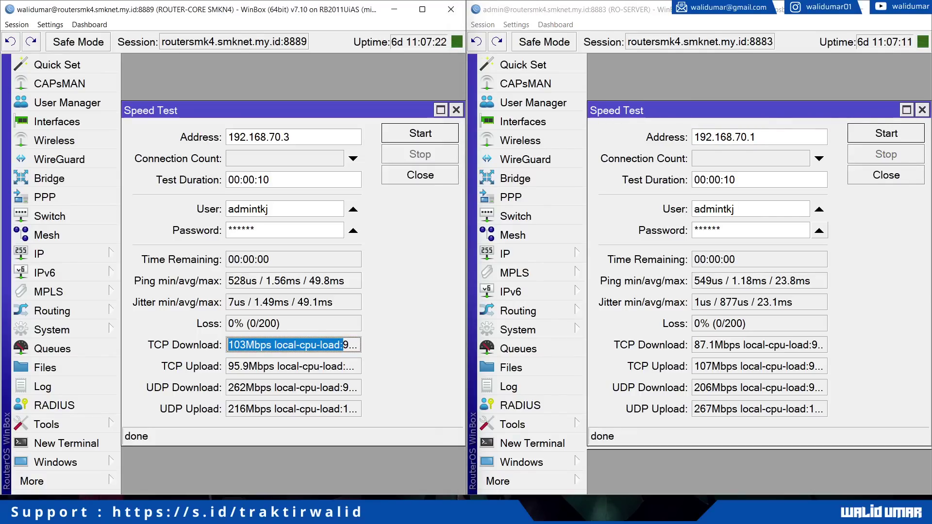
{"action": "left_click_drag", "start_coordinate": [356, 366], "coordinate": [227, 366]}
{"action": "left_click", "coordinate": [356, 388]}
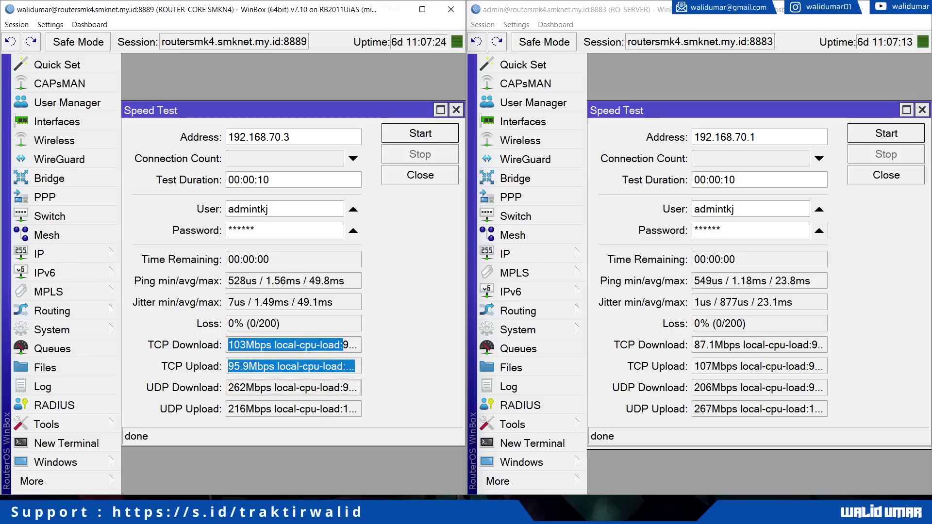
{"action": "left_click_drag", "start_coordinate": [356, 388], "coordinate": [358, 410]}
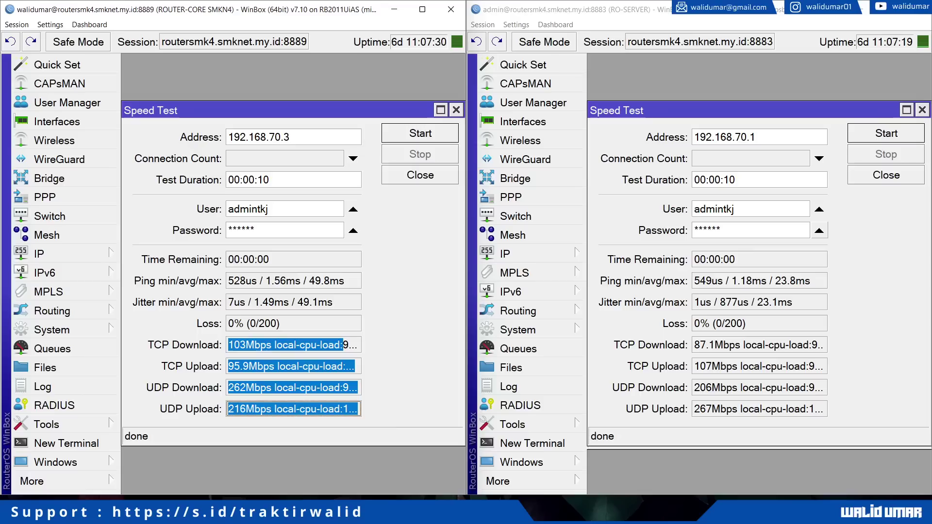
Step: Examine the average ping of the ROUTER-CORE SMKN4 test and remove the highlighting from its ping, TCP and UDP results
{"action": "left_click_drag", "start_coordinate": [266, 281], "coordinate": [301, 280]}
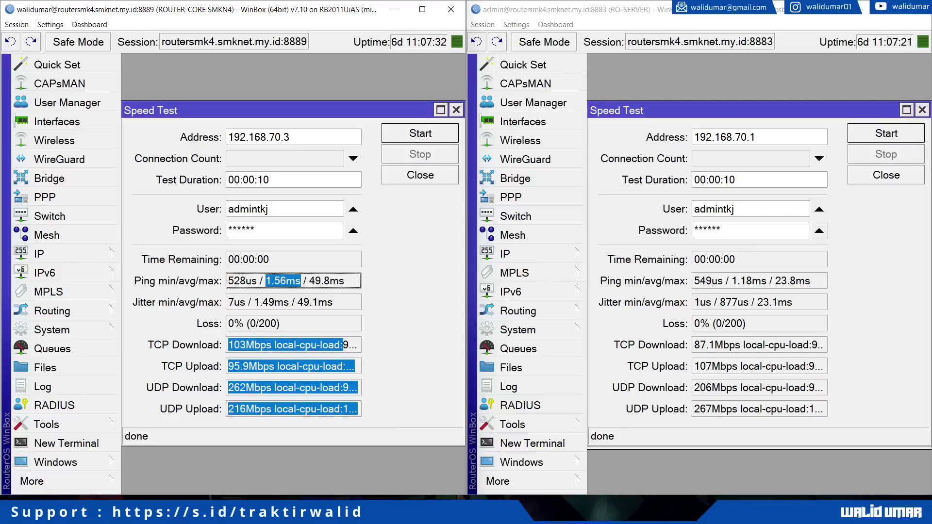
{"action": "left_click", "coordinate": [301, 281]}
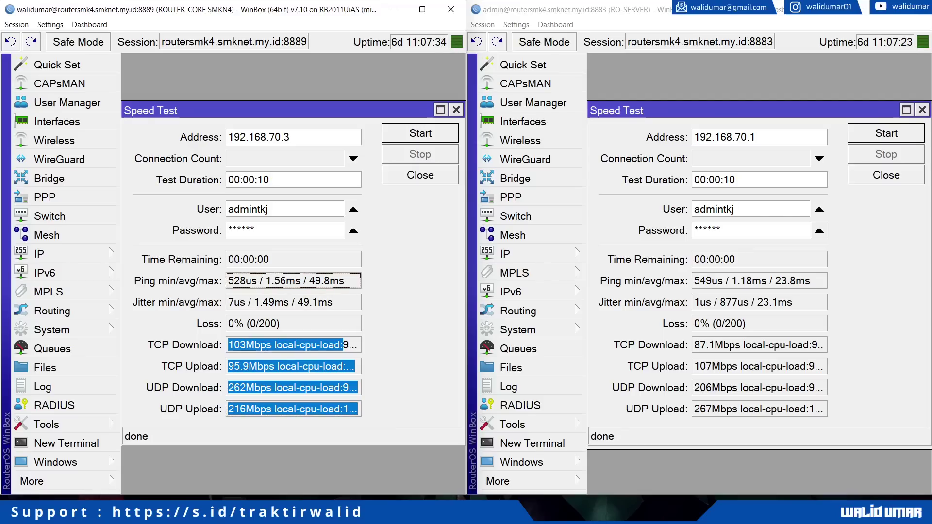
{"action": "left_click_drag", "start_coordinate": [266, 281], "coordinate": [305, 281]}
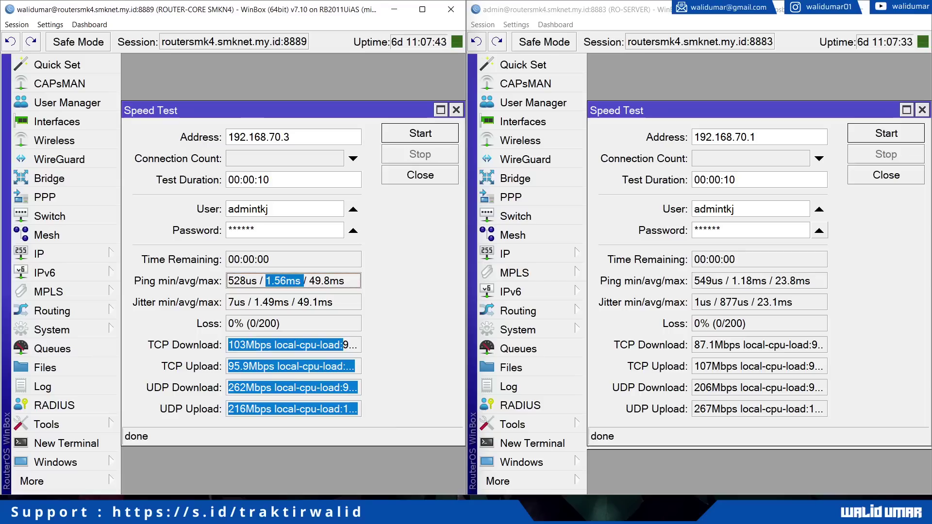
{"action": "key", "text": "Right"}
{"action": "left_click", "coordinate": [293, 345]}
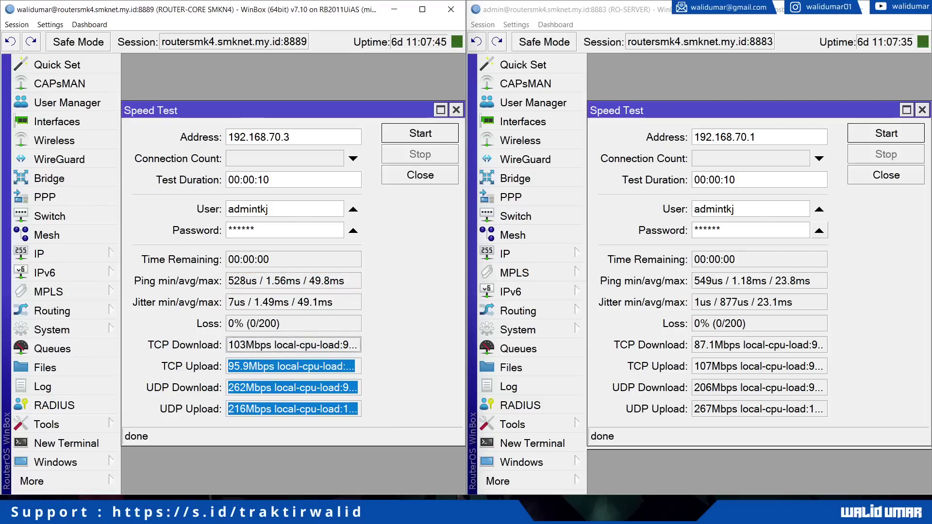
{"action": "left_click", "coordinate": [293, 367]}
{"action": "left_click", "coordinate": [293, 388]}
{"action": "left_click", "coordinate": [294, 409]}
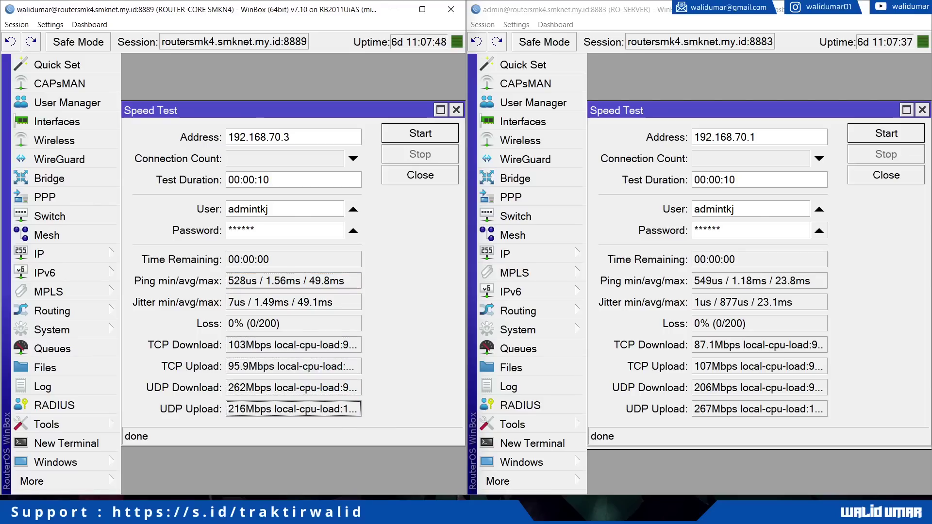